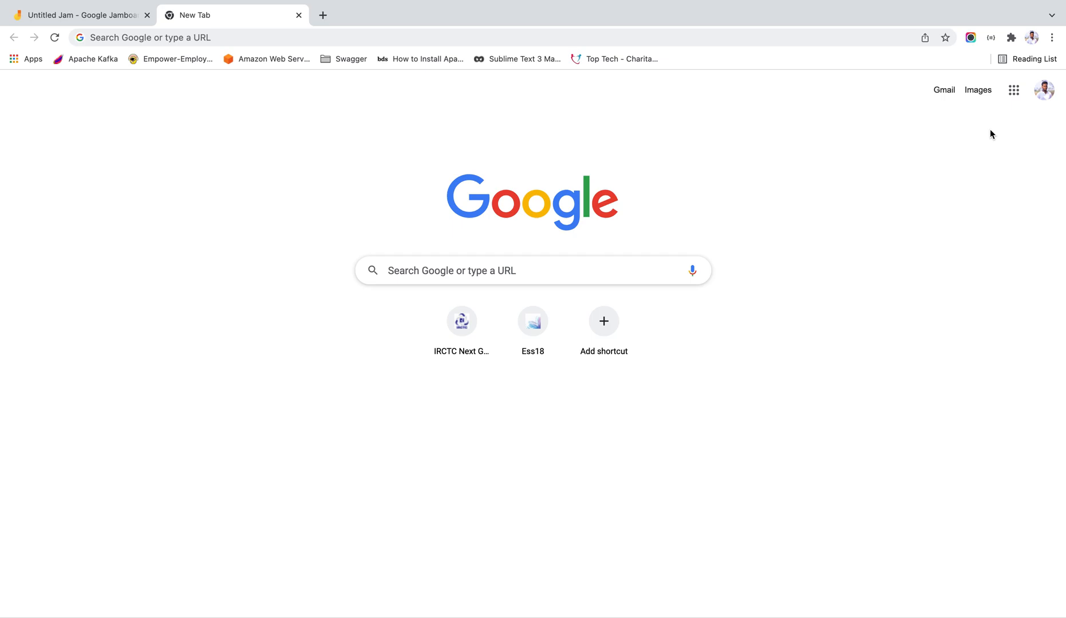
- Find Keep in the list of Google apps and switch to it
left_click(1013, 90)
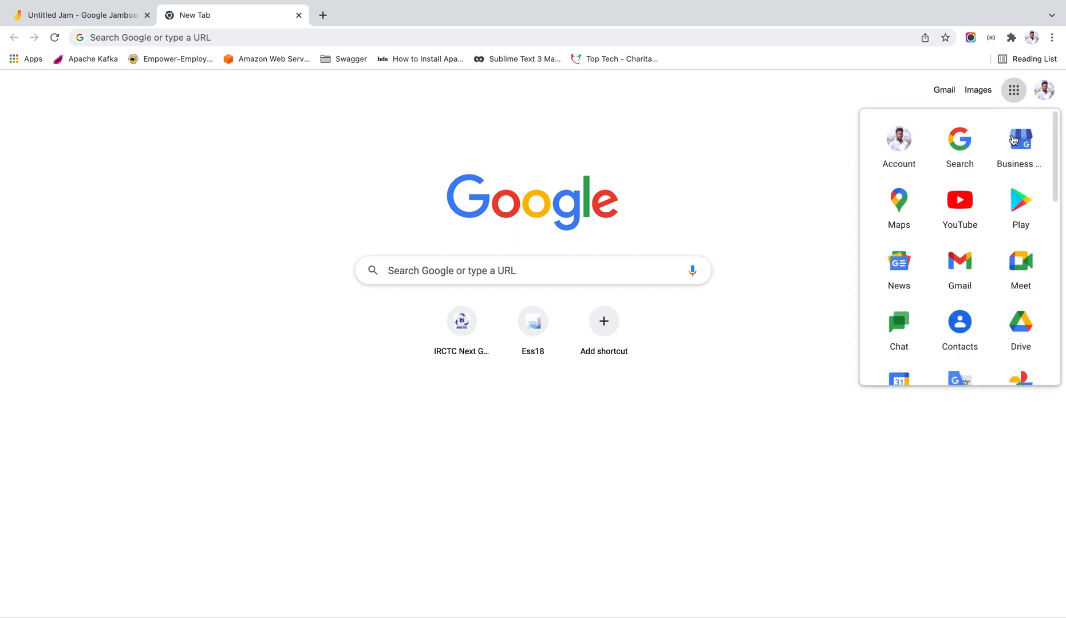
mouse_move(1056, 143)
left_mouse_down()
mouse_move(1054, 329)
mouse_move(1060, 128)
left_mouse_up()
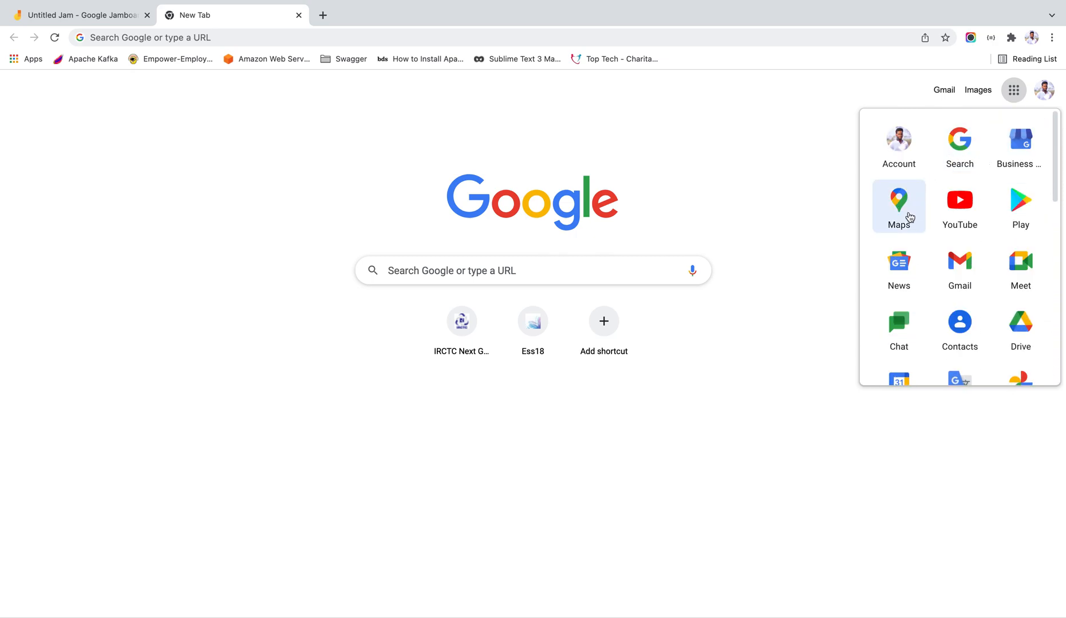
left_click_drag(1057, 153, 1062, 295)
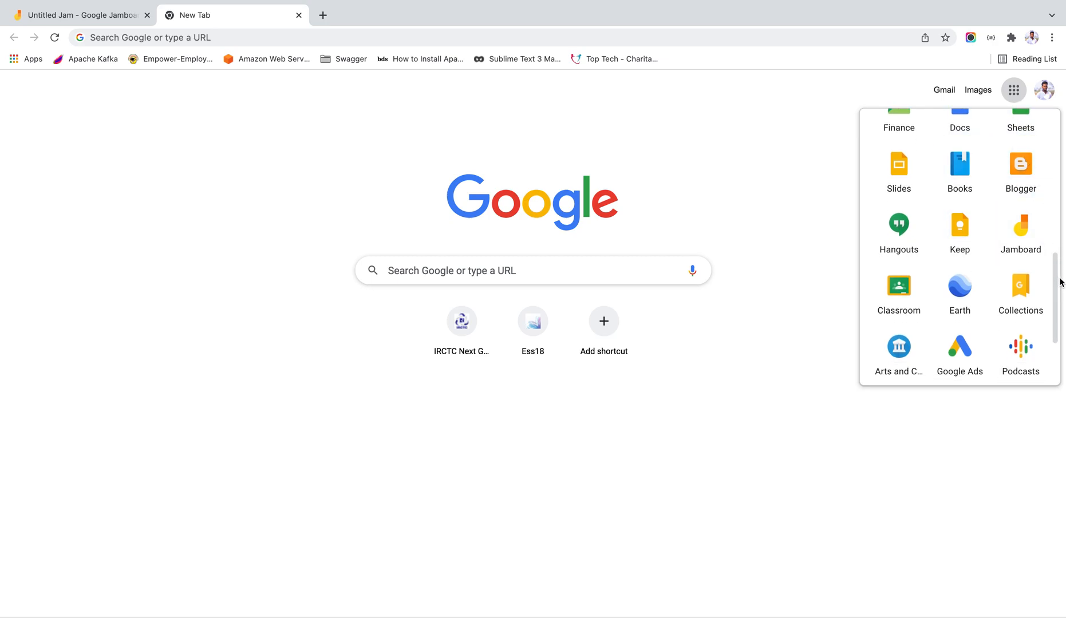
mouse_move(1058, 283)
left_mouse_down()
mouse_move(1058, 327)
mouse_move(1057, 291)
left_mouse_up()
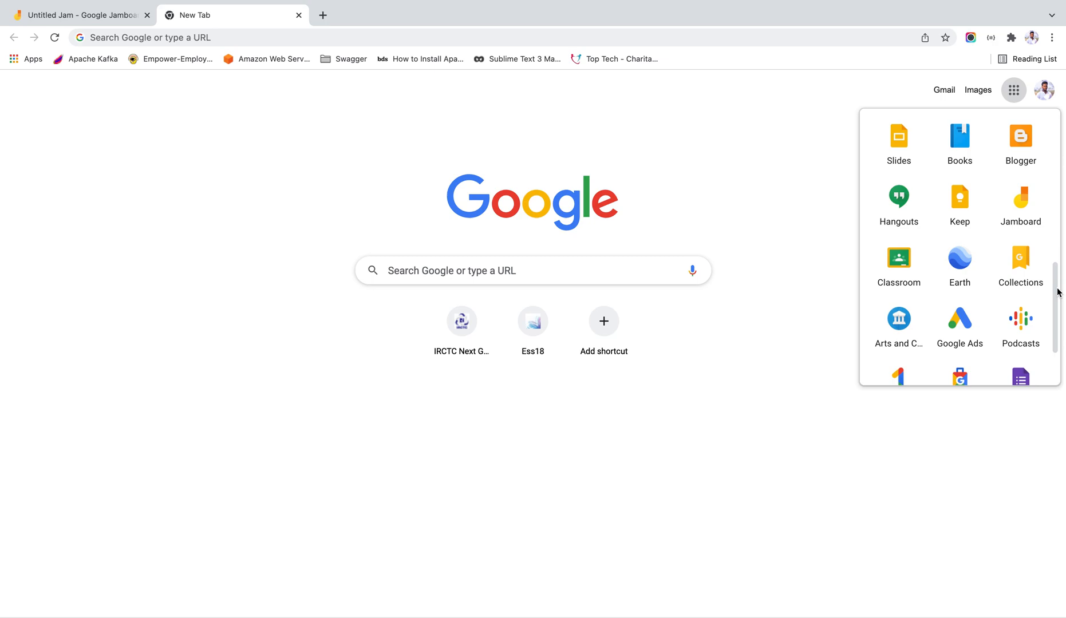
mouse_move(1059, 291)
left_mouse_down()
mouse_move(1054, 143)
mouse_move(1061, 285)
left_mouse_up()
left_click(964, 244)
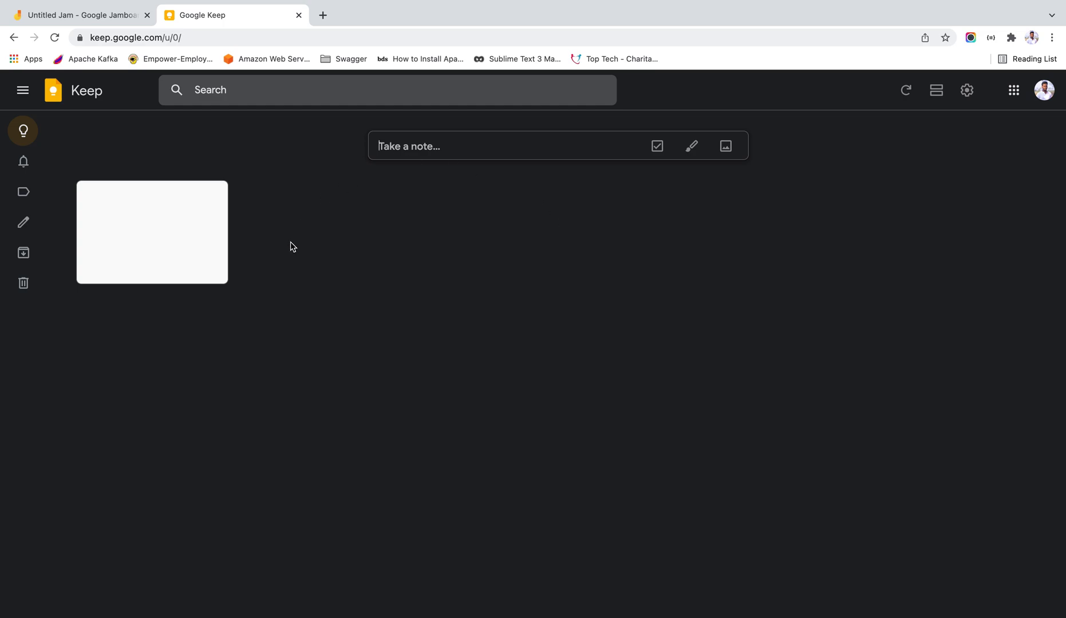
- Add the text "Pay rent" to the existing blank drawing note and set its reminder for Tomorrow, 8:00 AM
left_click(190, 239)
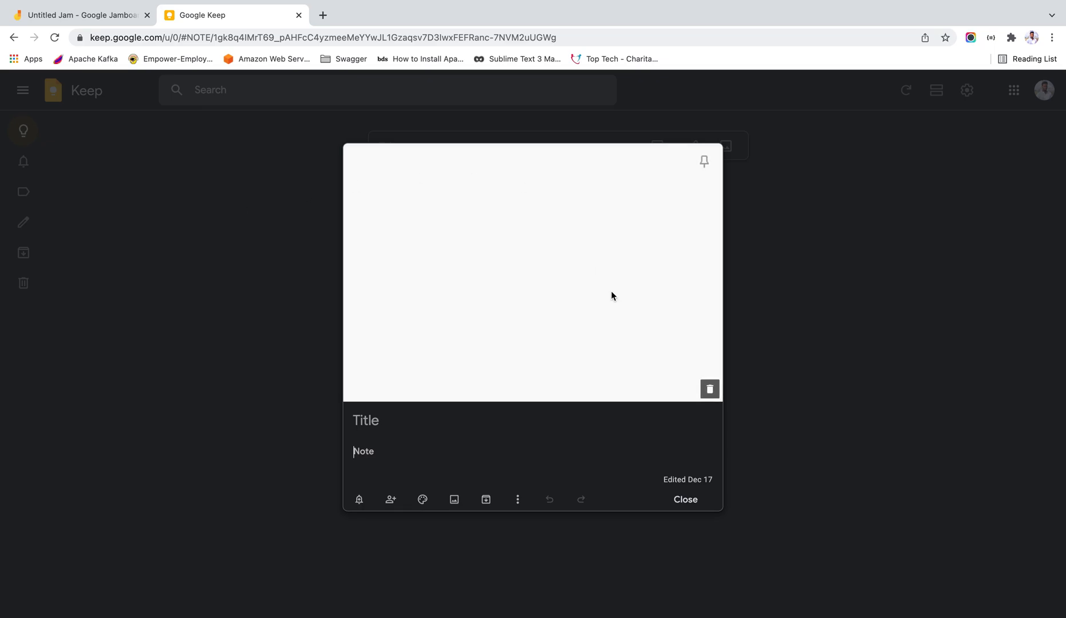
type("Pay rent")
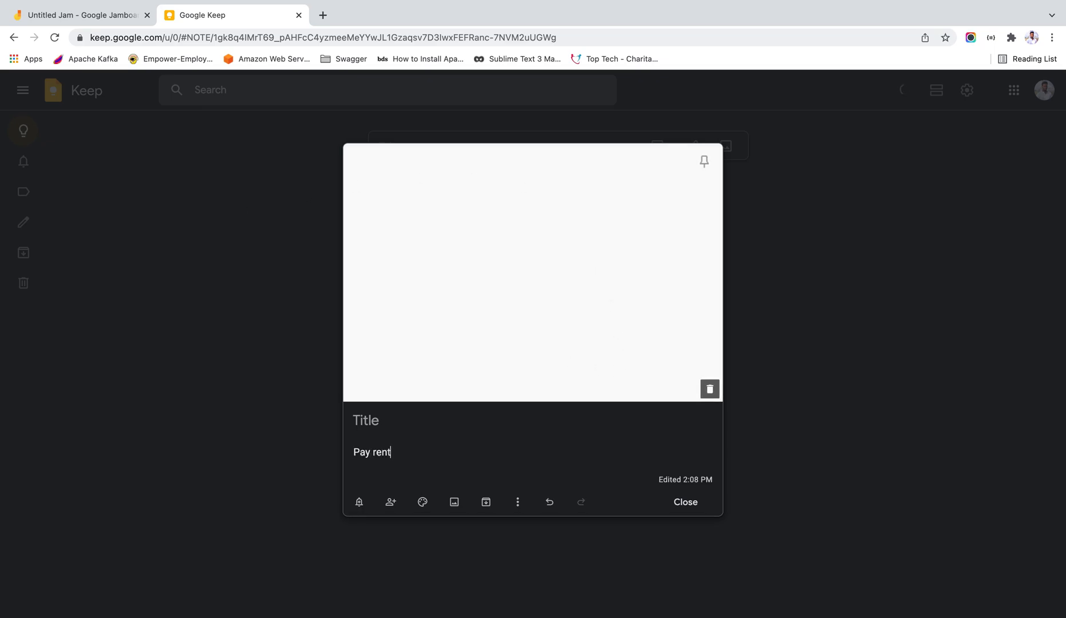
left_click(359, 504)
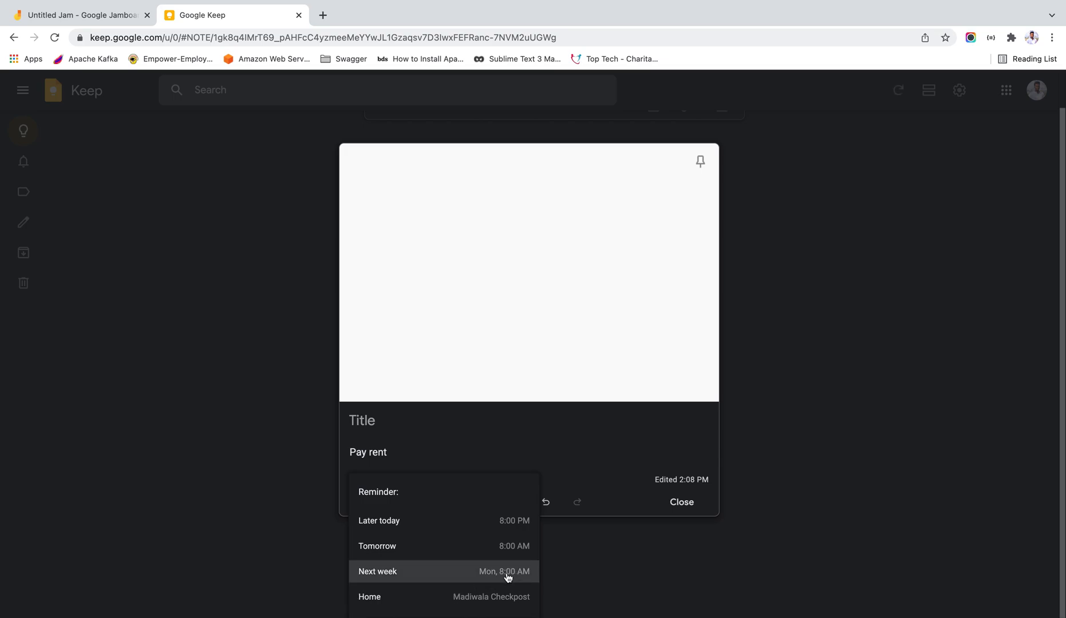
left_click(416, 547)
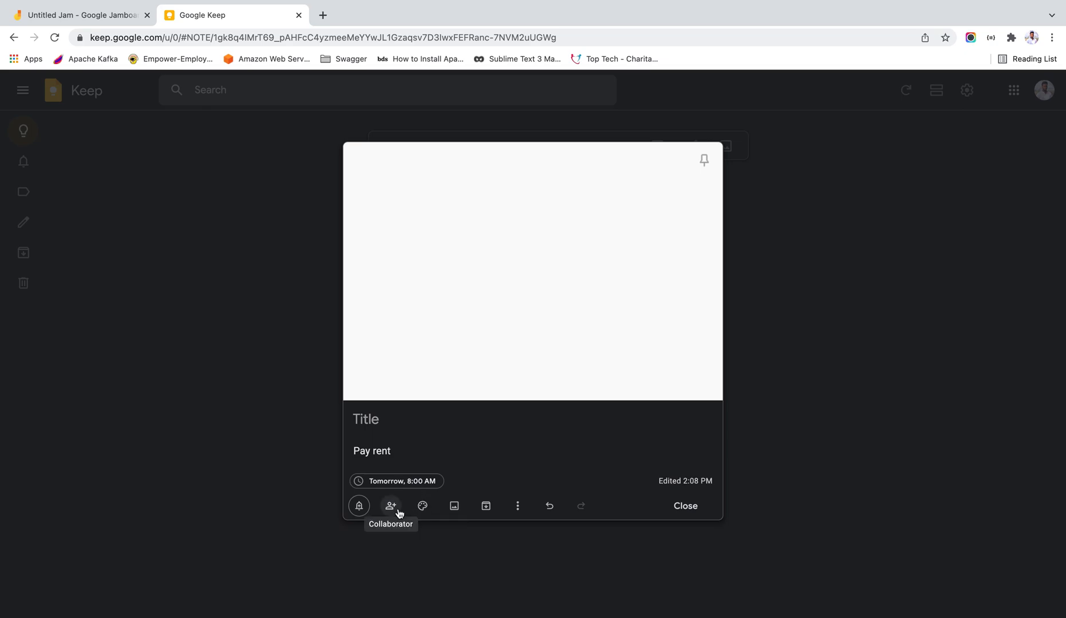
left_click(405, 450)
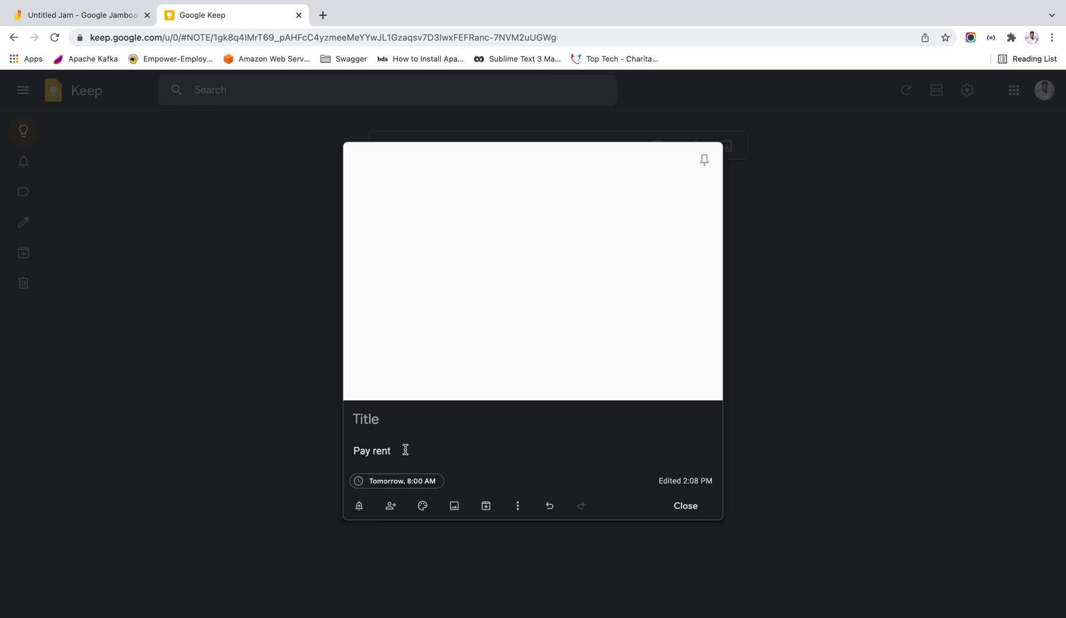
- Colour the Pay rent note dark red and give it the background image with the dark disc and teal arch
left_click(422, 511)
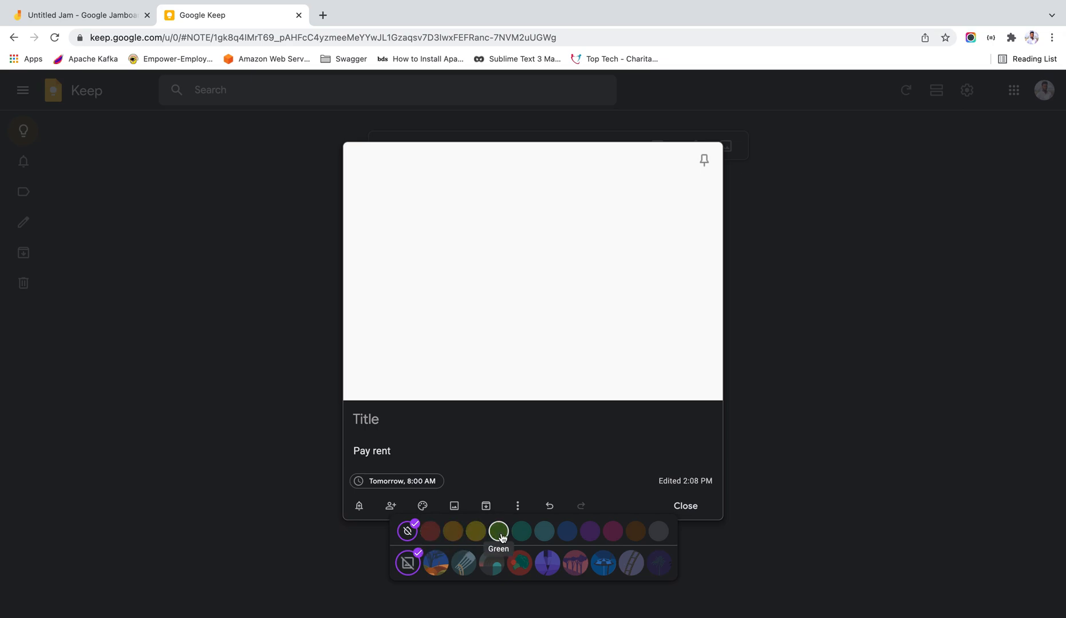
left_click(434, 537)
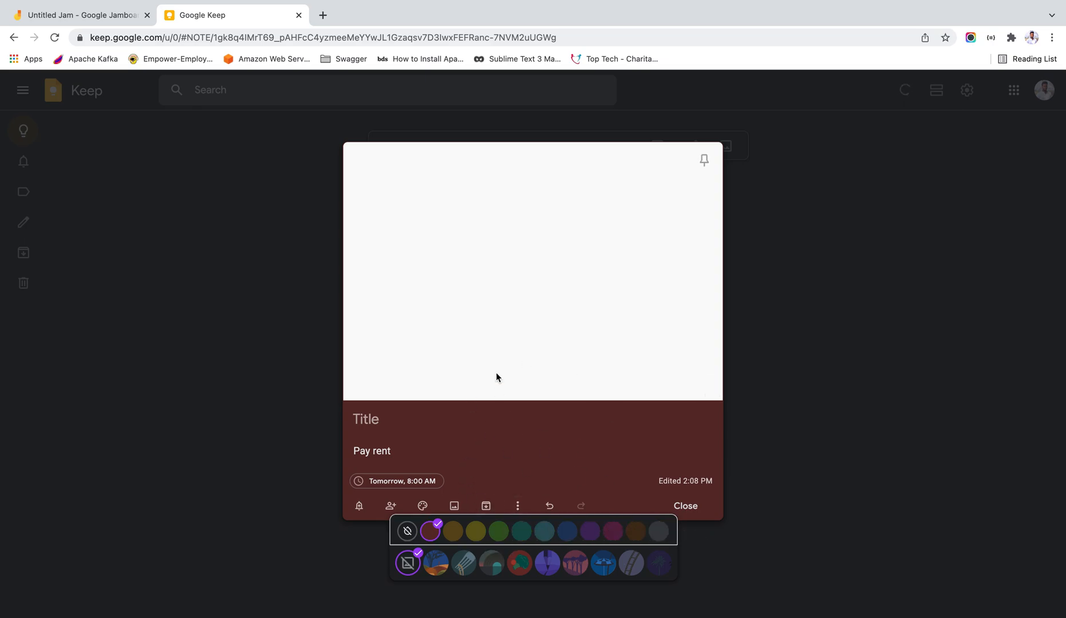
left_click(436, 564)
left_click(490, 566)
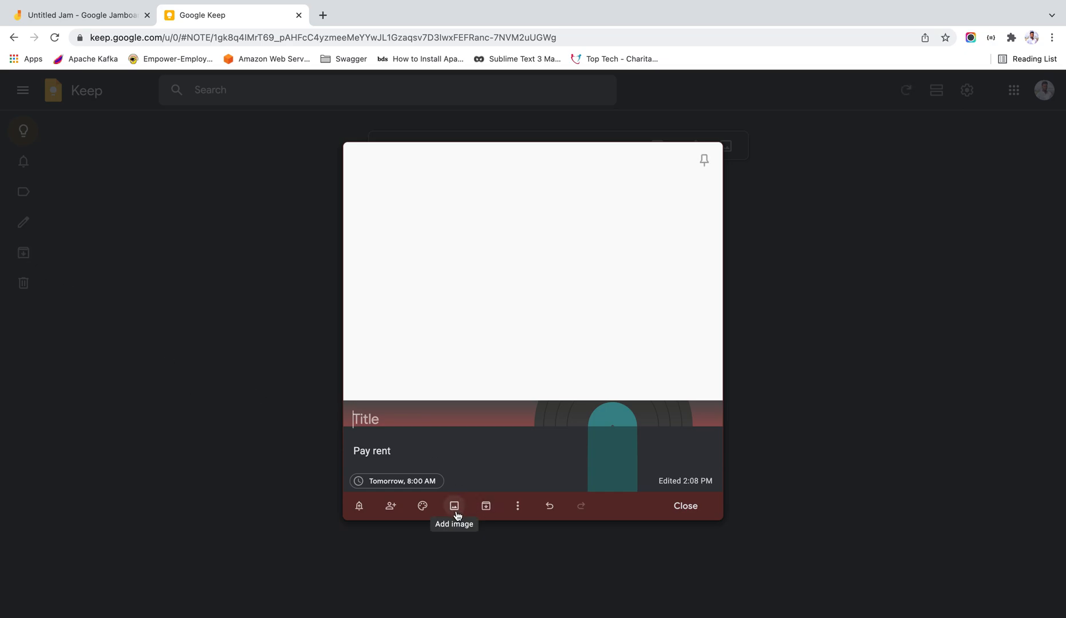
- Create a new label "Official" on the Pay rent note and close the note
left_click(518, 507)
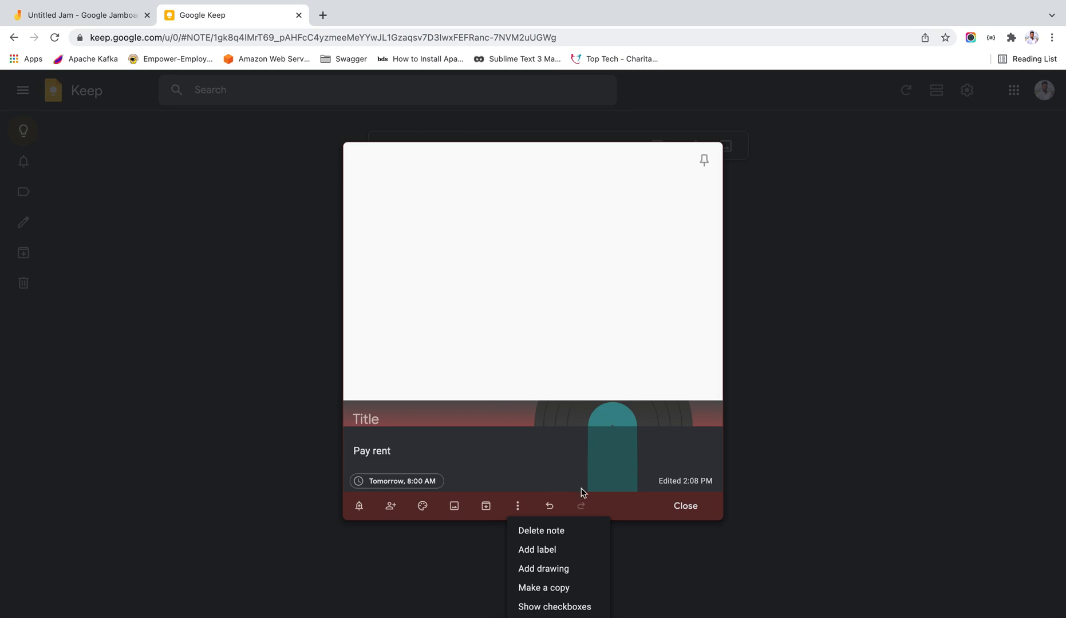
left_click(557, 560)
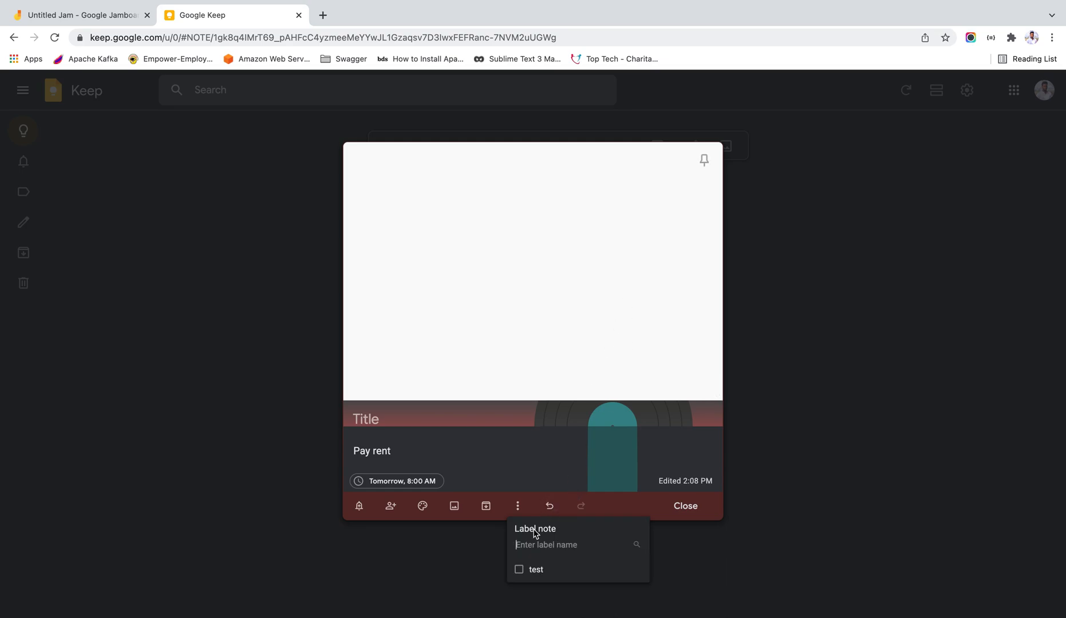
type("Off")
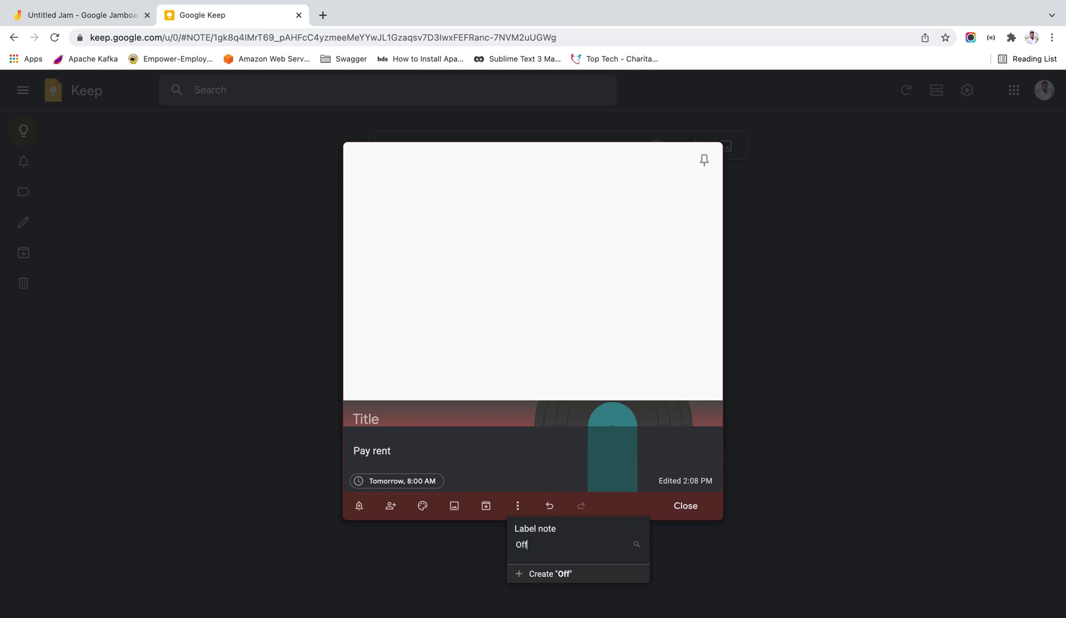
type("icial")
left_click(600, 575)
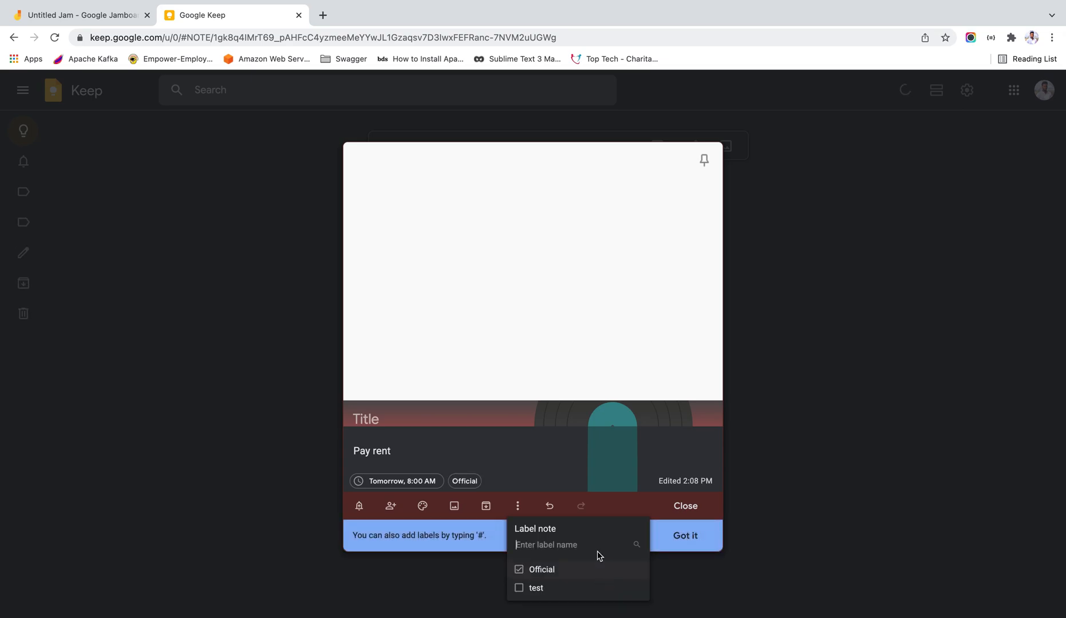
left_click(782, 435)
left_click(782, 435)
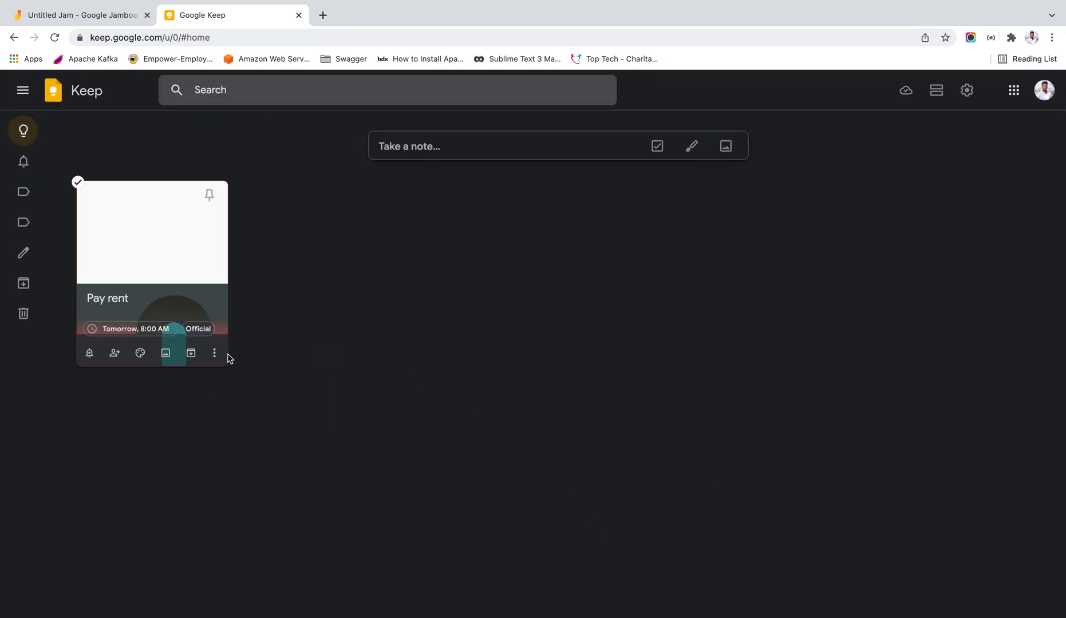
- Show only the notes that carry the Official label
mouse_move(25, 264)
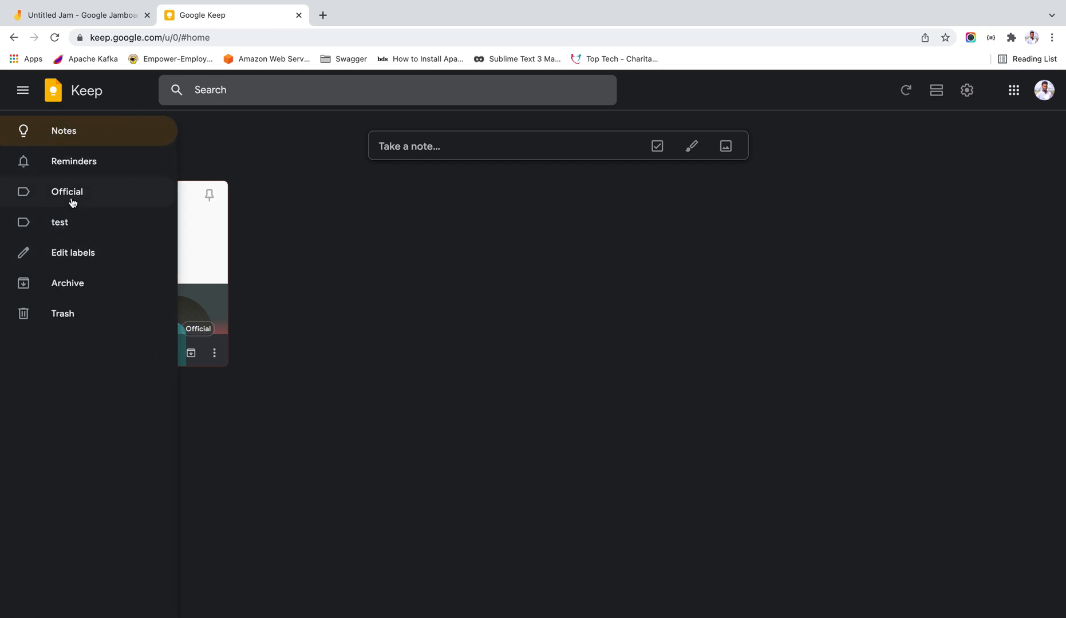
left_click(216, 359)
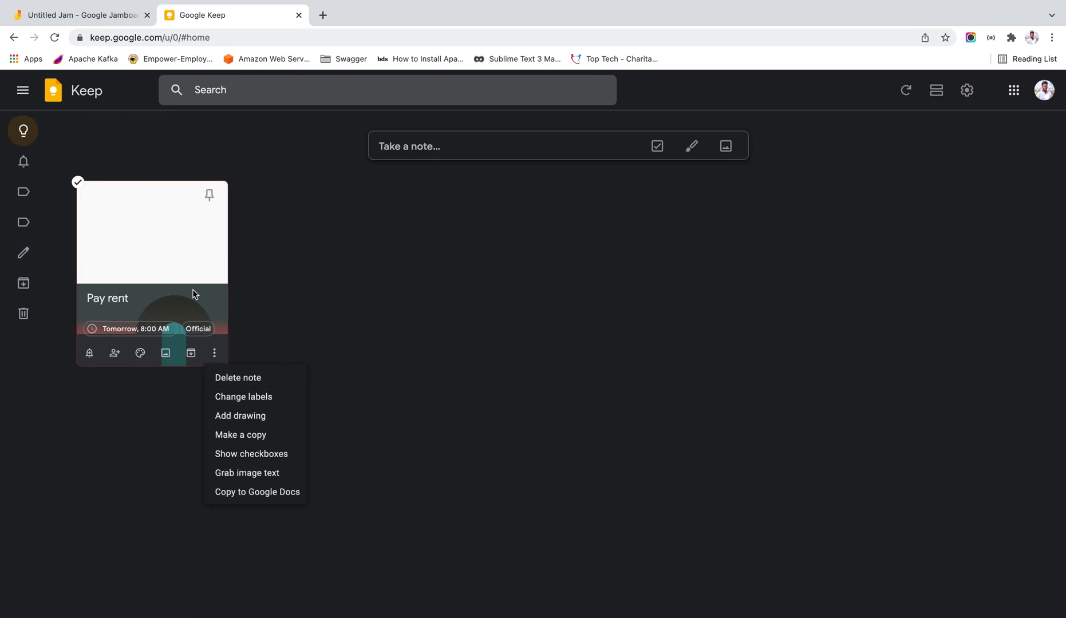
mouse_move(22, 192)
left_click(54, 192)
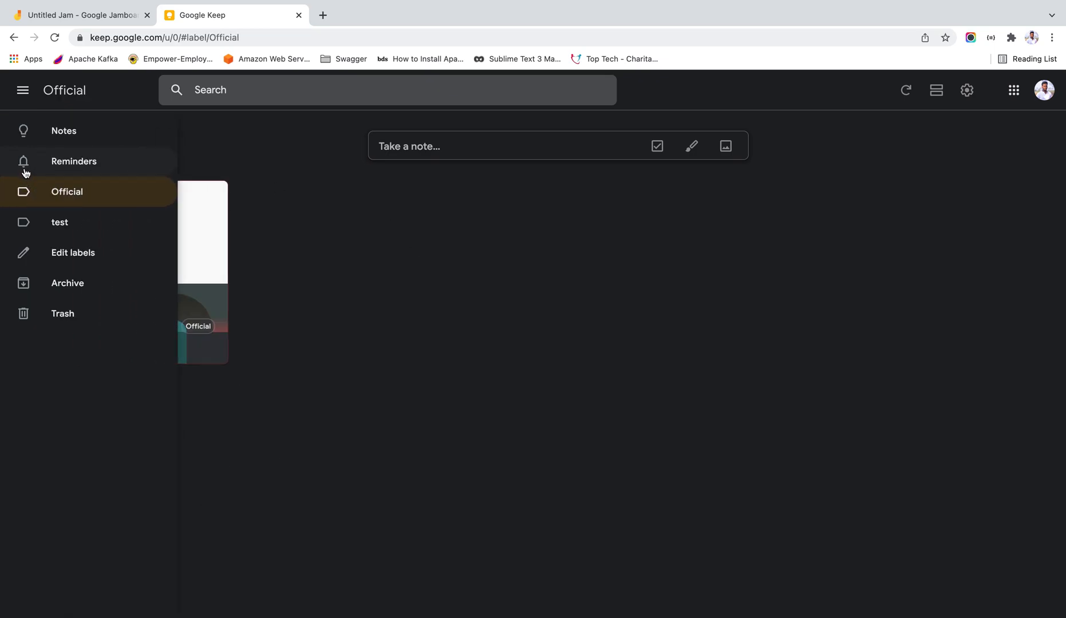
- Open the Pay rent note, dismiss its tip about adding labels, and close the note
left_click(136, 222)
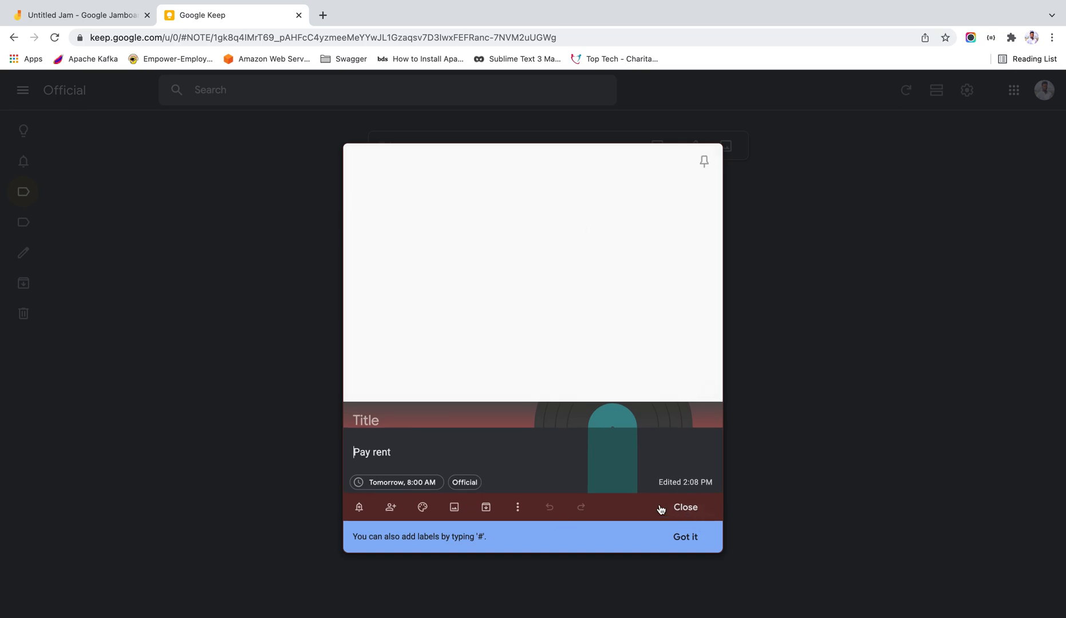
left_click(684, 537)
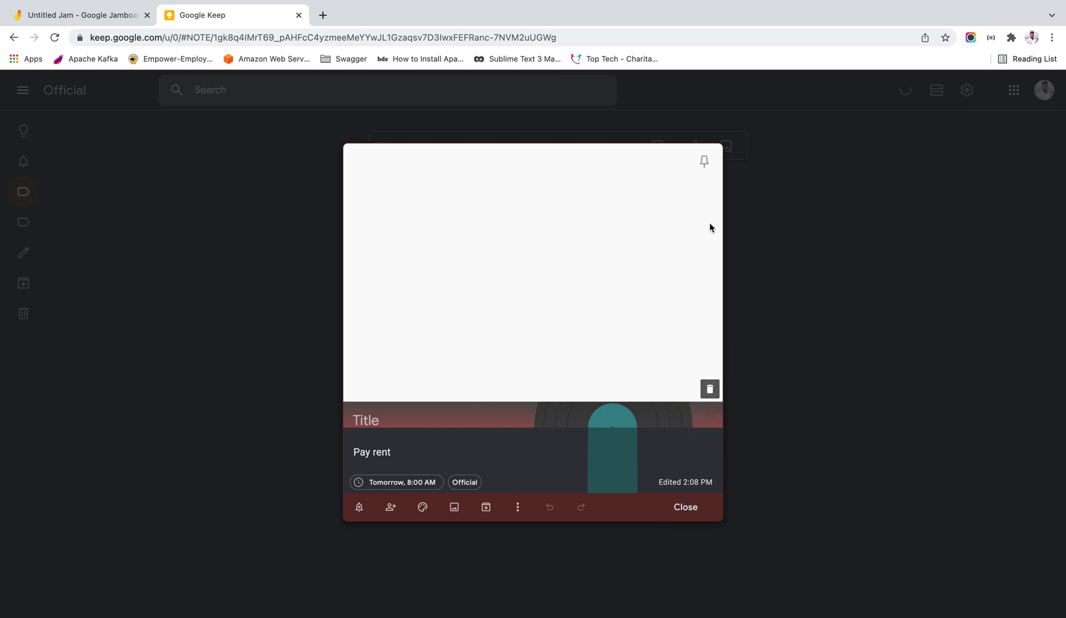
left_click(774, 250)
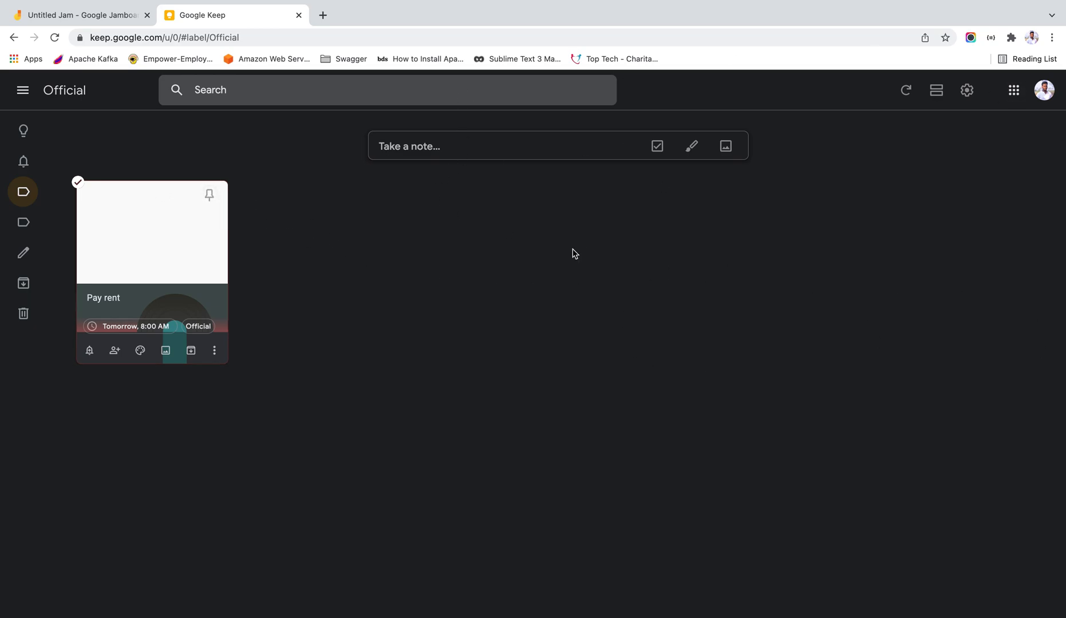
- Create a new note with the text "Pay CC BILL" under the Official label
left_click(592, 149)
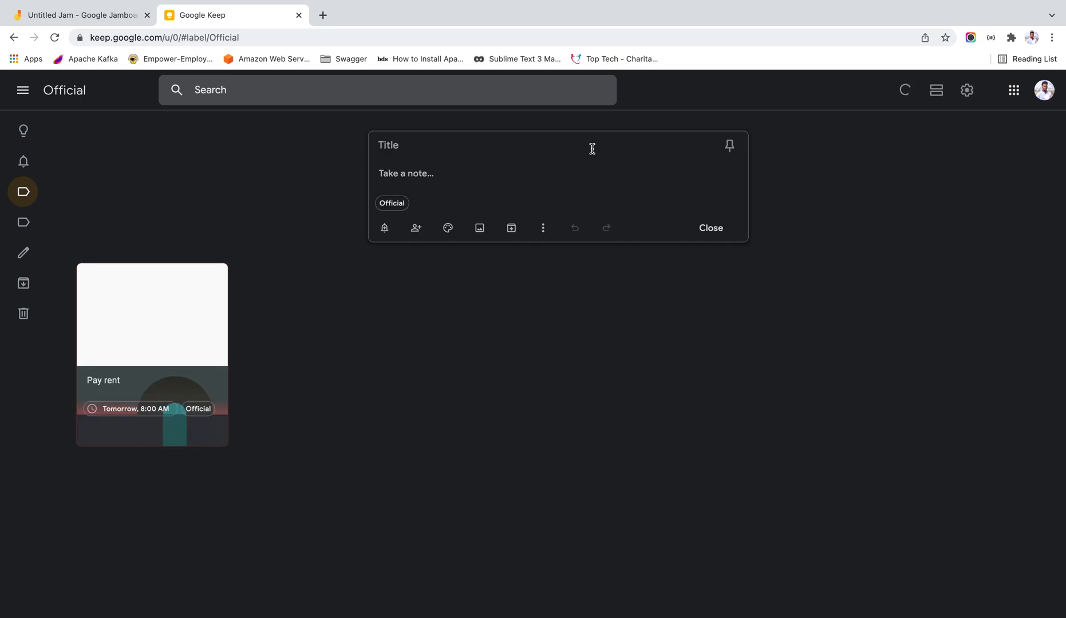
type("Pay CC BILL")
key("Return")
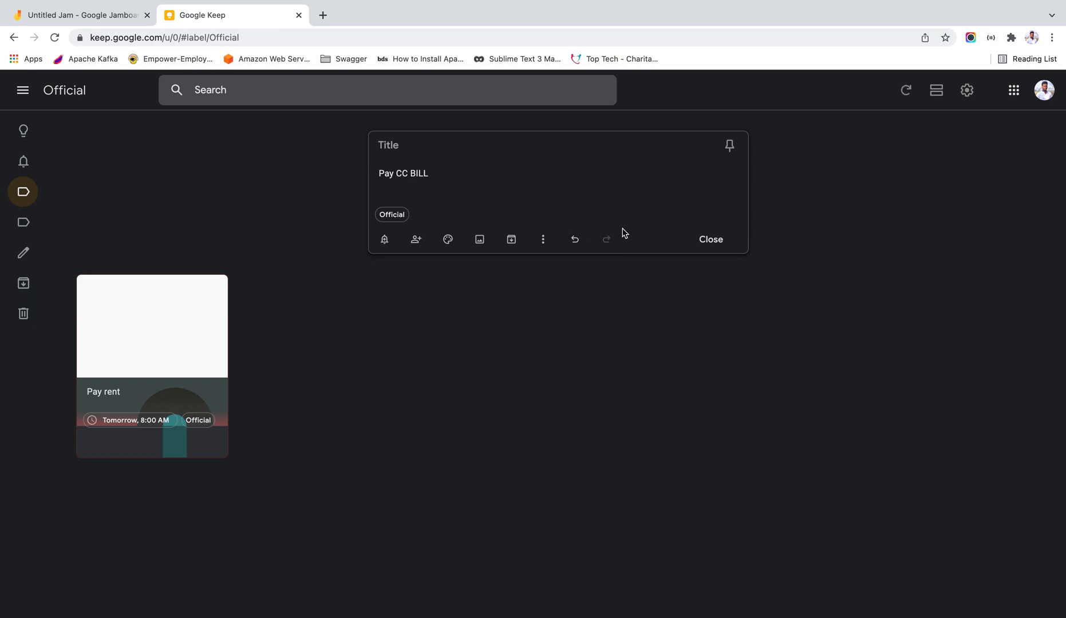
left_click(545, 245)
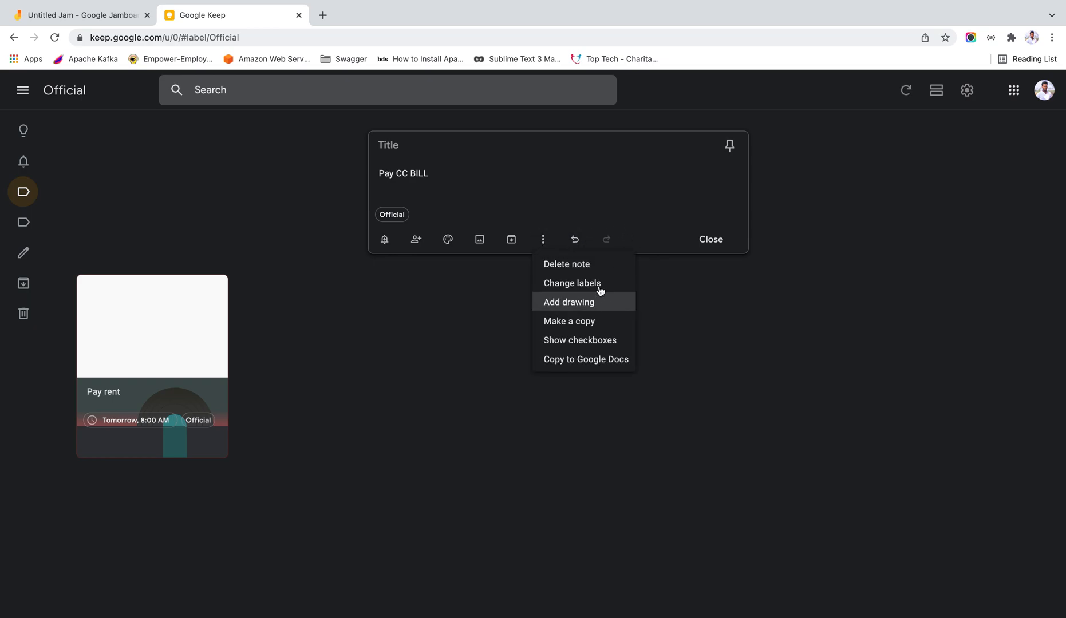
left_click(690, 291)
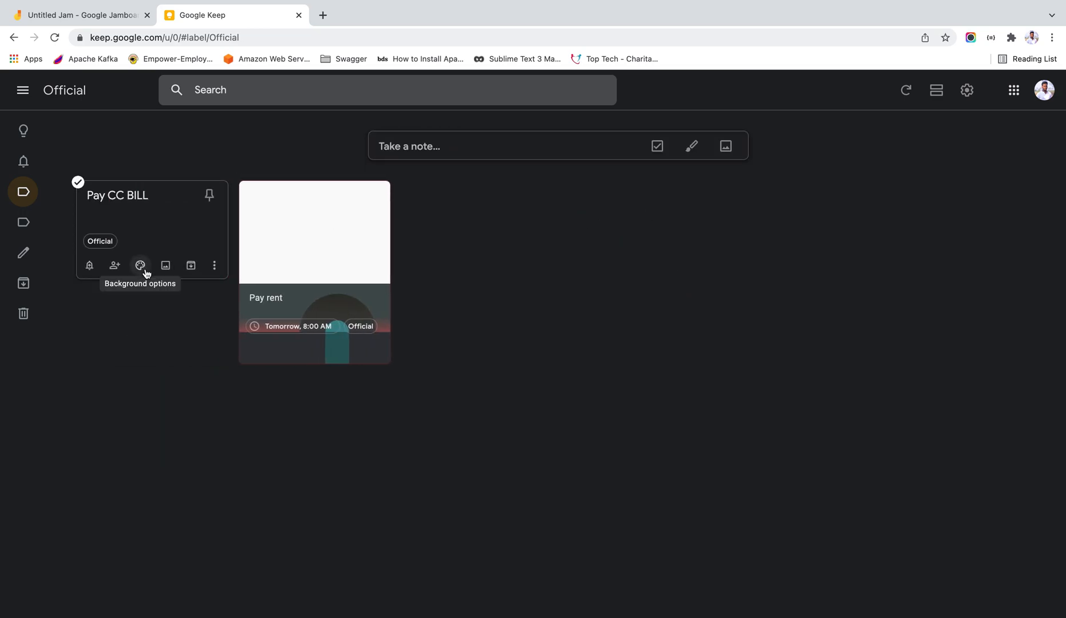
- Create another note under the Official label with the text "To go hotel"
left_click(413, 147)
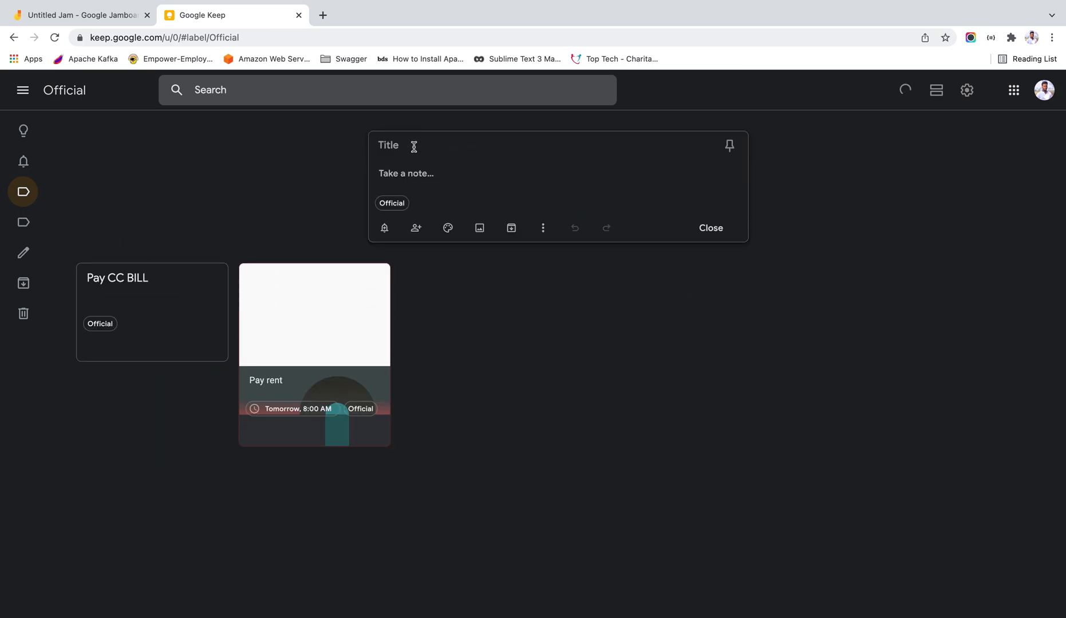
type("To go hotel")
key("Return")
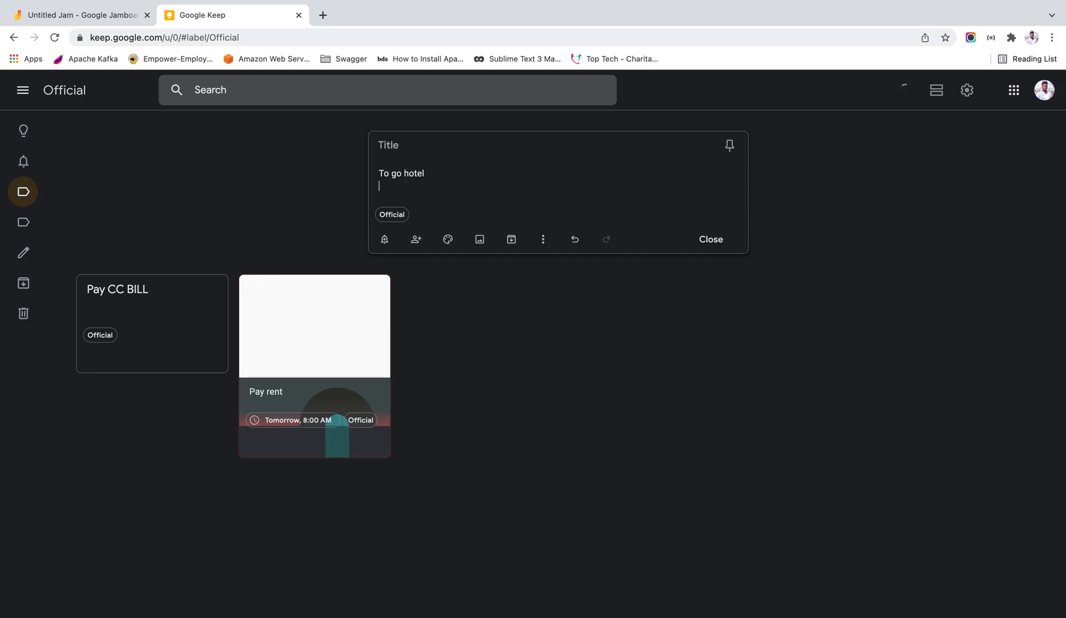
left_click(777, 199)
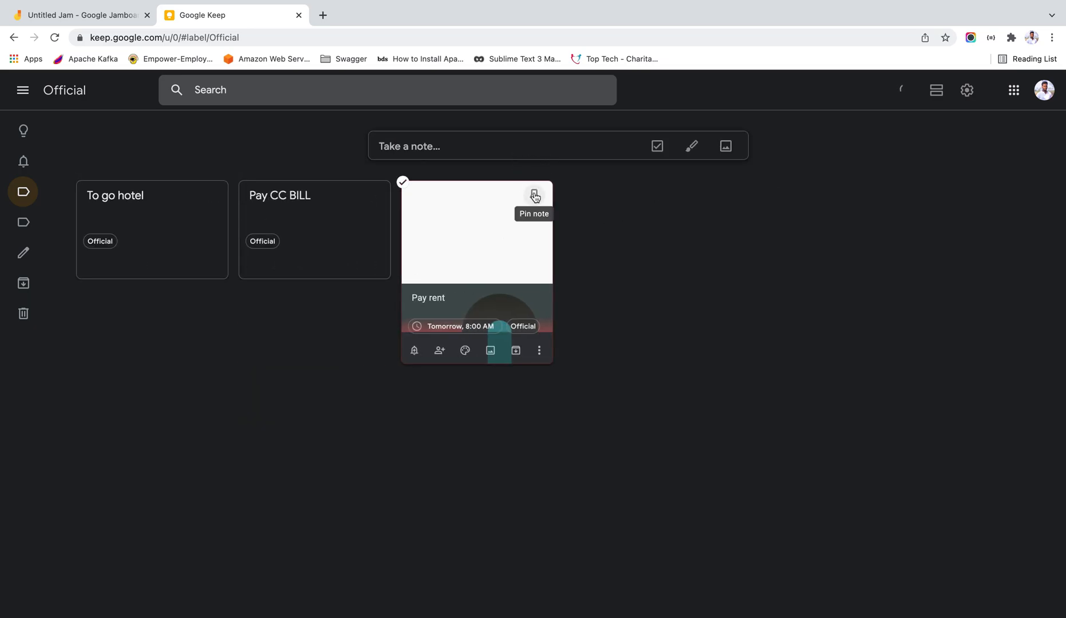
- Pin the Pay rent note above the other notes
left_click(532, 197)
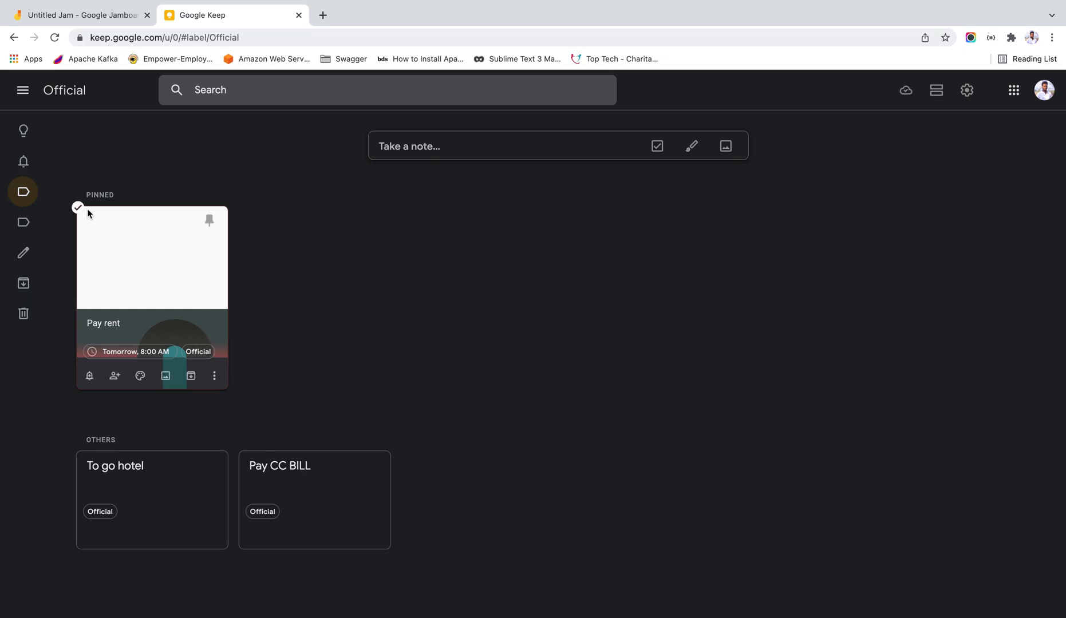
mouse_move(29, 315)
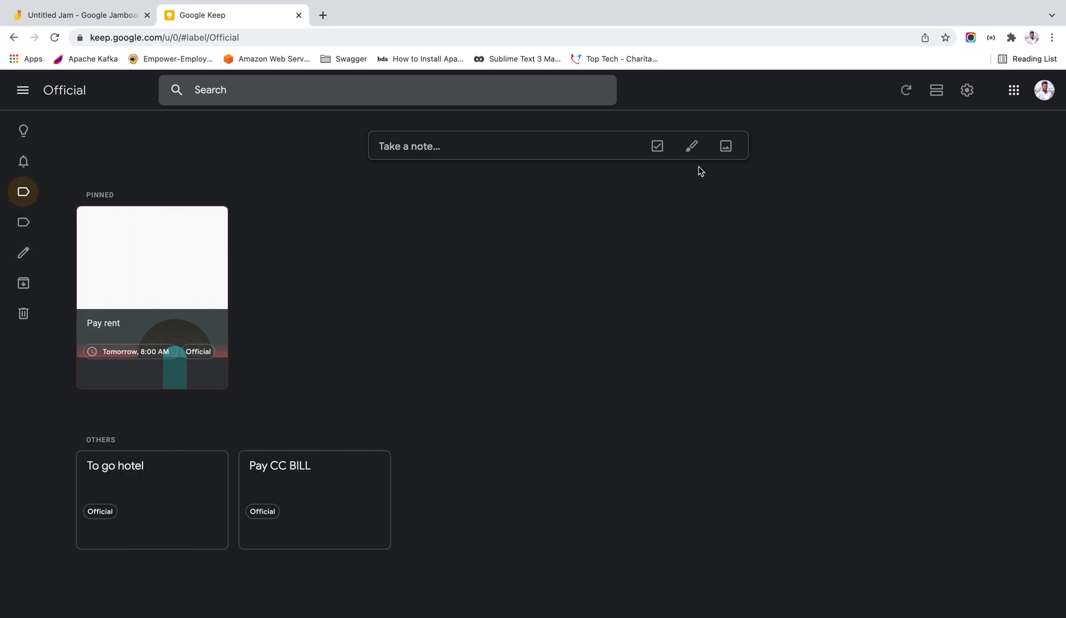
- Create a checklist note under the Official label with the items "list 1", "list 2" and "list 3"
left_click(656, 148)
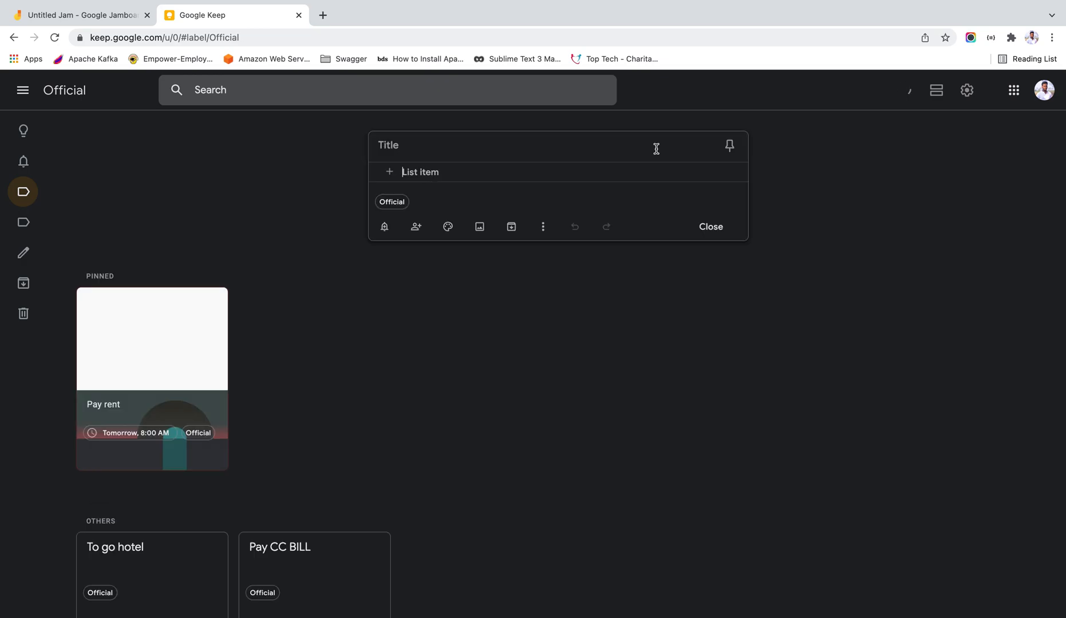
type("list 1")
key("Return")
type("li")
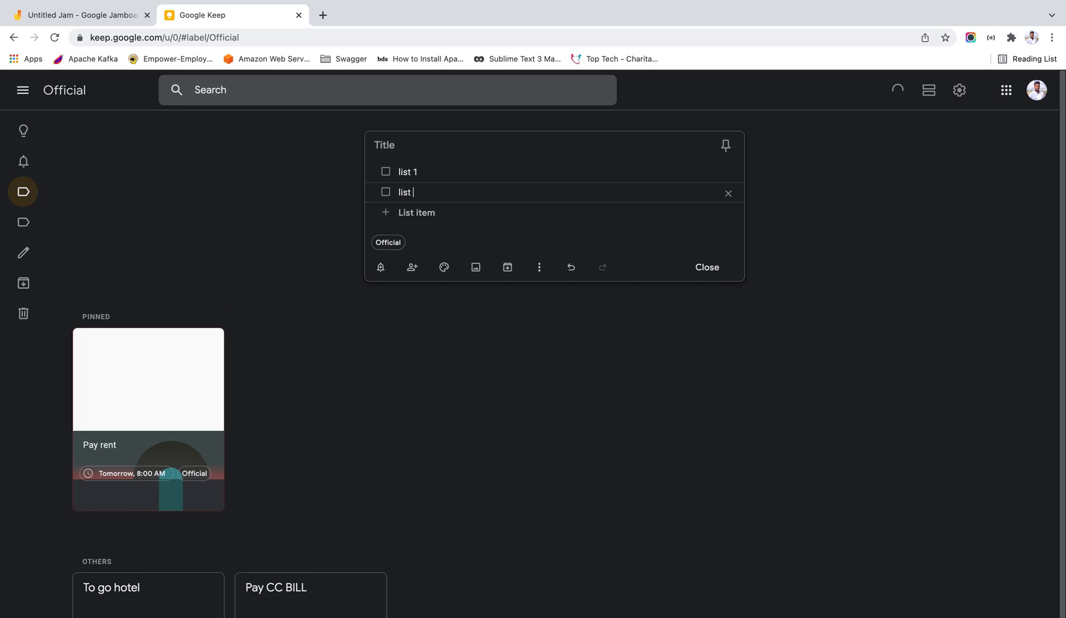
key("Return")
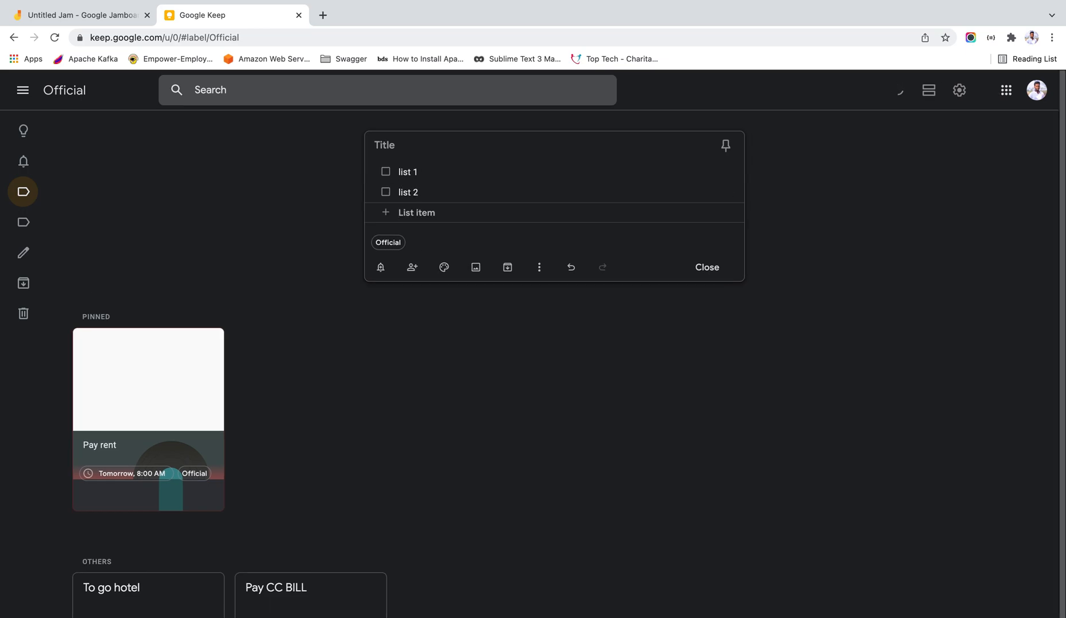
type("list 3")
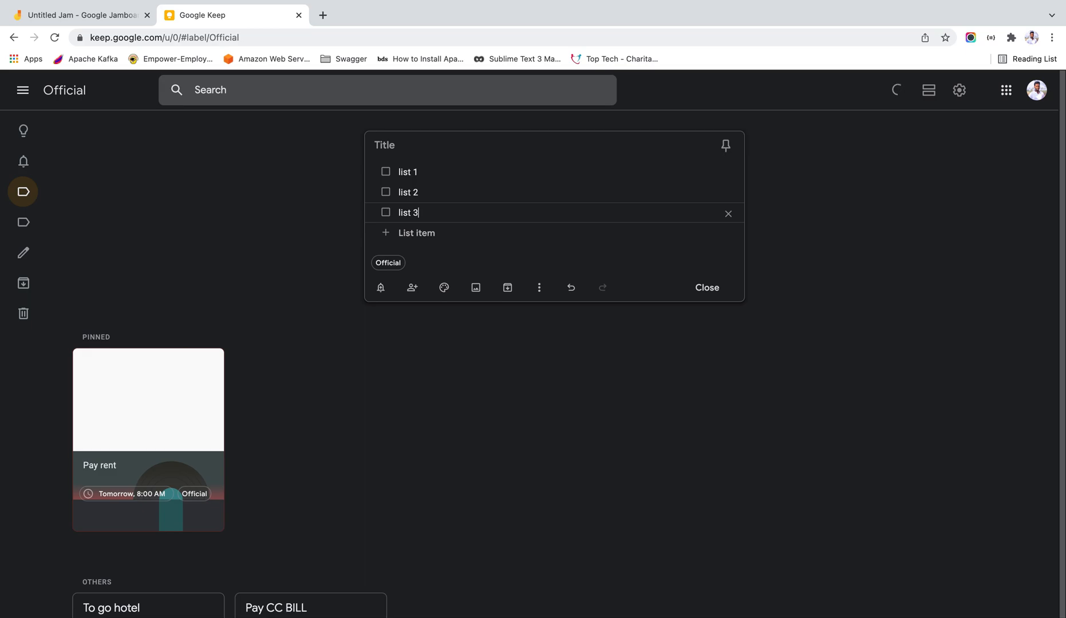
left_click(805, 328)
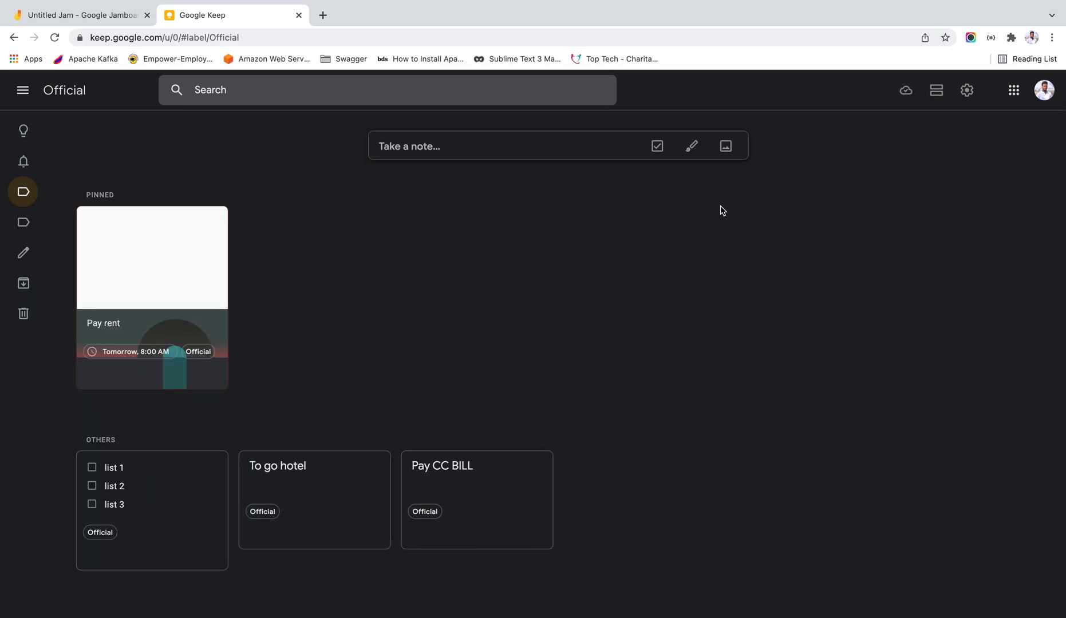
- Start a new drawing note and sketch thick purple freehand shapes with an arrow beside them
left_click(689, 154)
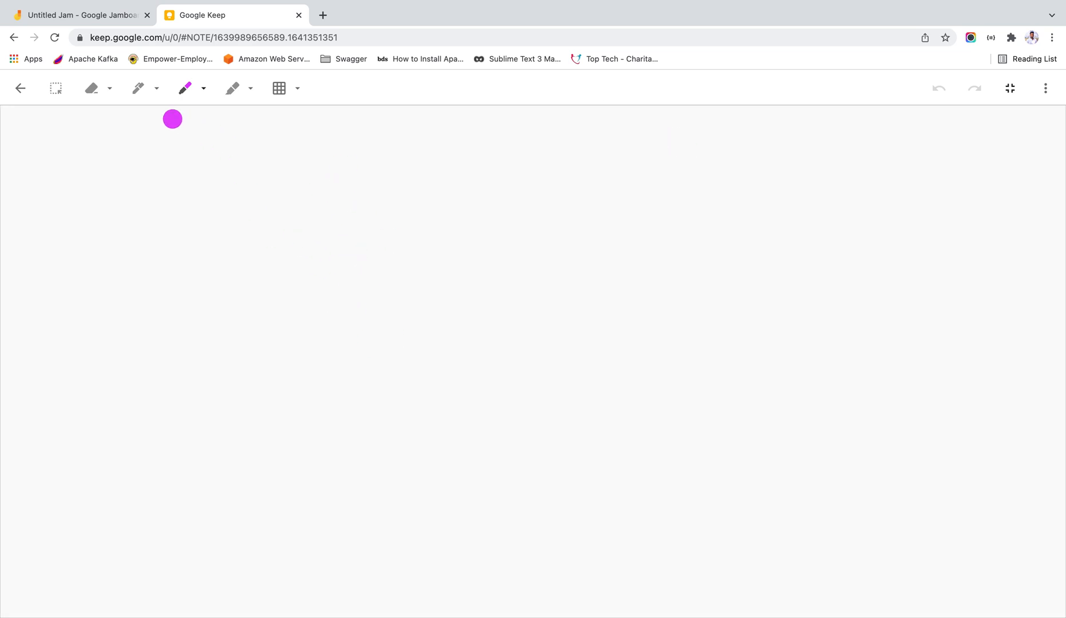
mouse_move(226, 190)
left_mouse_down()
mouse_move(272, 240)
mouse_move(343, 181)
mouse_move(358, 251)
left_mouse_up()
mouse_move(238, 304)
left_mouse_down()
mouse_move(347, 340)
mouse_move(278, 284)
left_mouse_up()
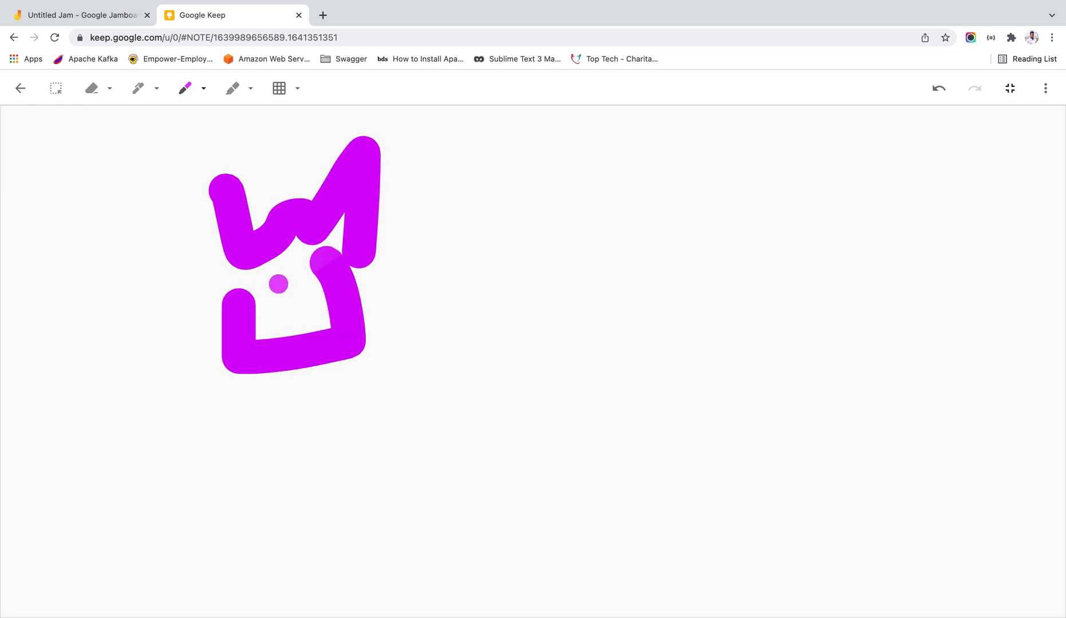
left_click_drag(388, 285, 573, 270)
left_click_drag(508, 230, 619, 265)
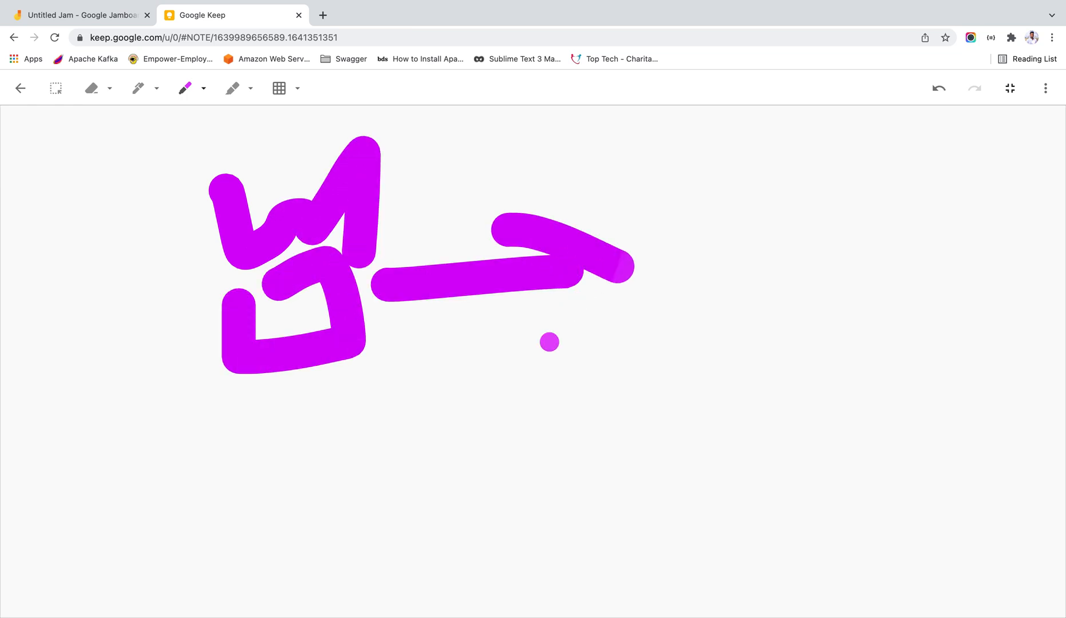
left_click_drag(548, 344, 620, 269)
- Try different grid backgrounds on the drawing, including Dots, and apply the Square grid
left_click(291, 92)
left_click(312, 126)
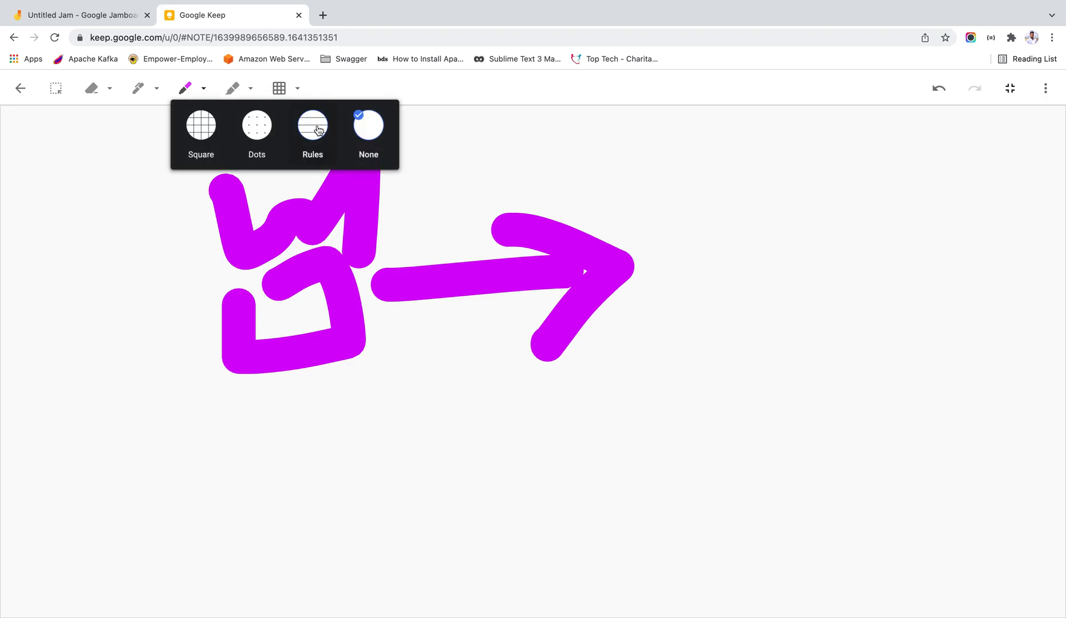
left_click(373, 142)
left_click(268, 137)
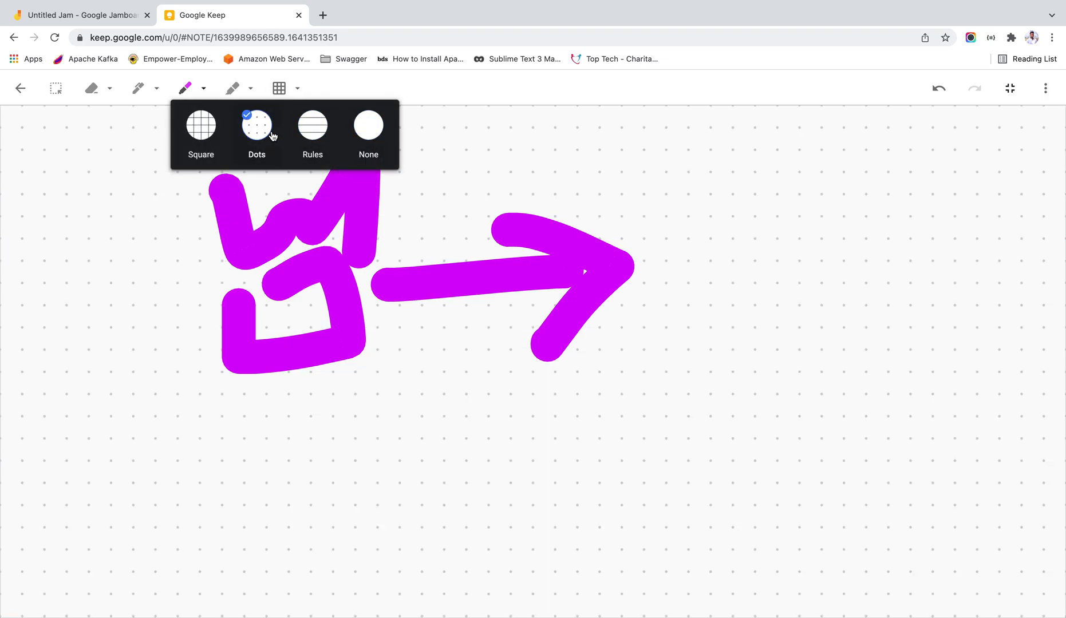
left_click(201, 138)
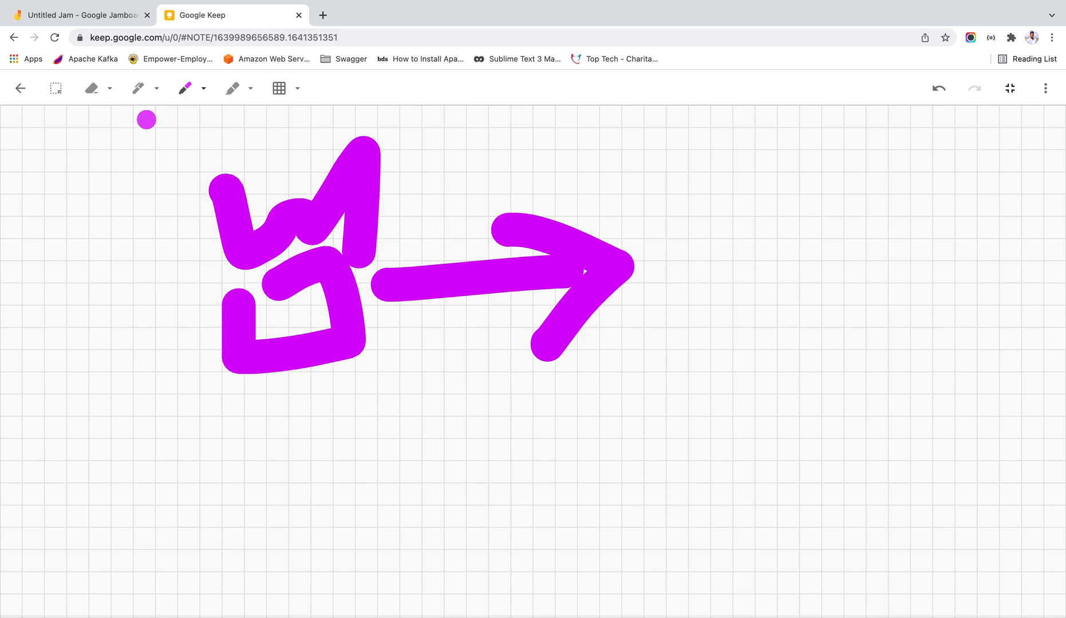
left_click(158, 92)
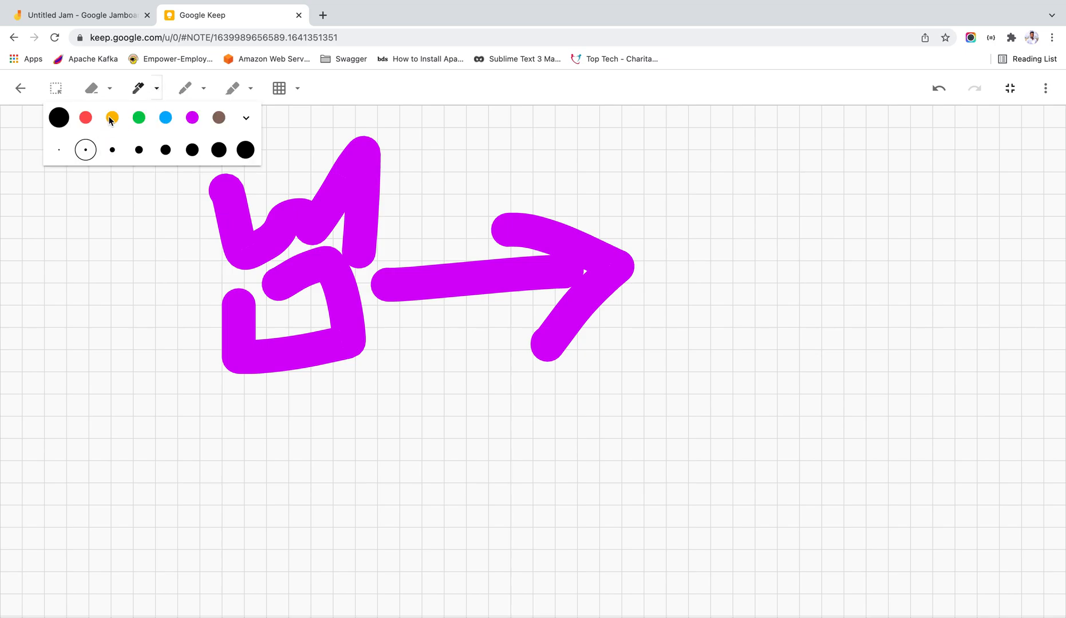
left_click(158, 92)
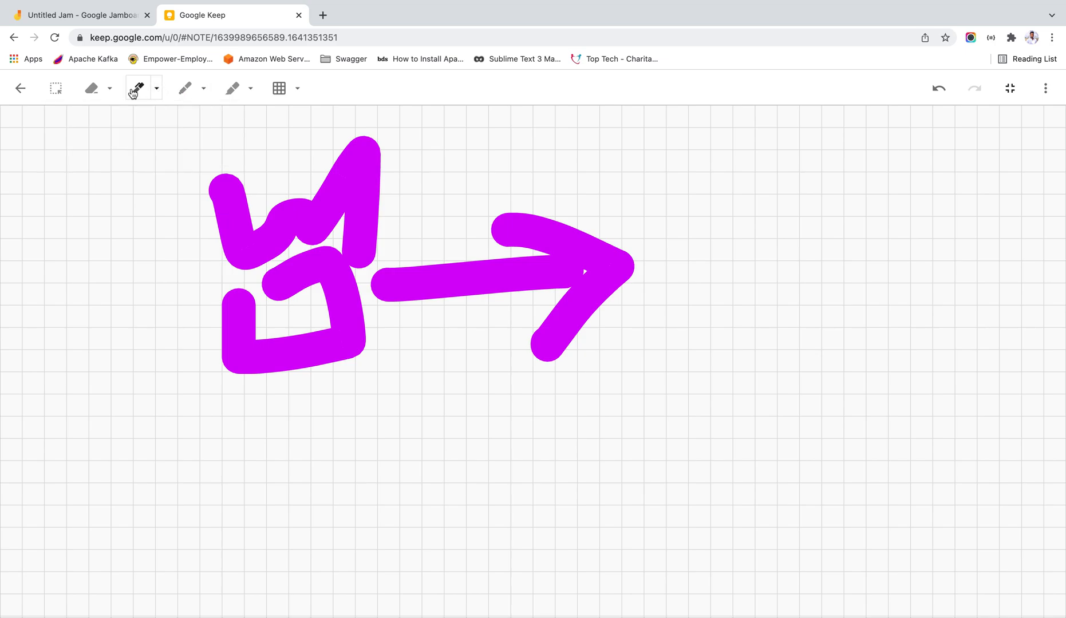
left_click(254, 96)
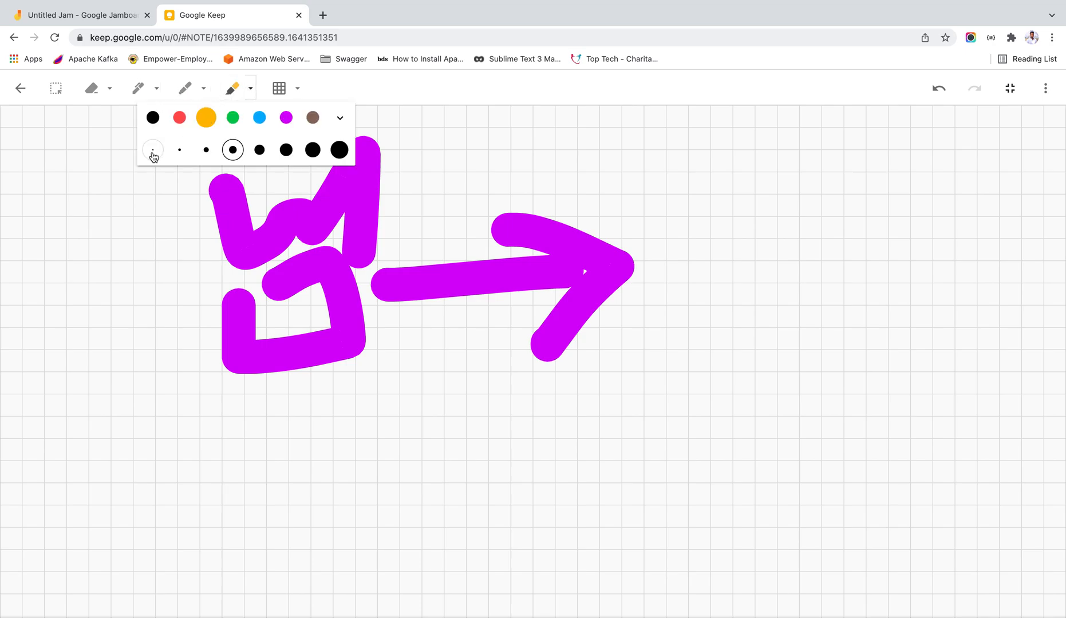
left_click(106, 149)
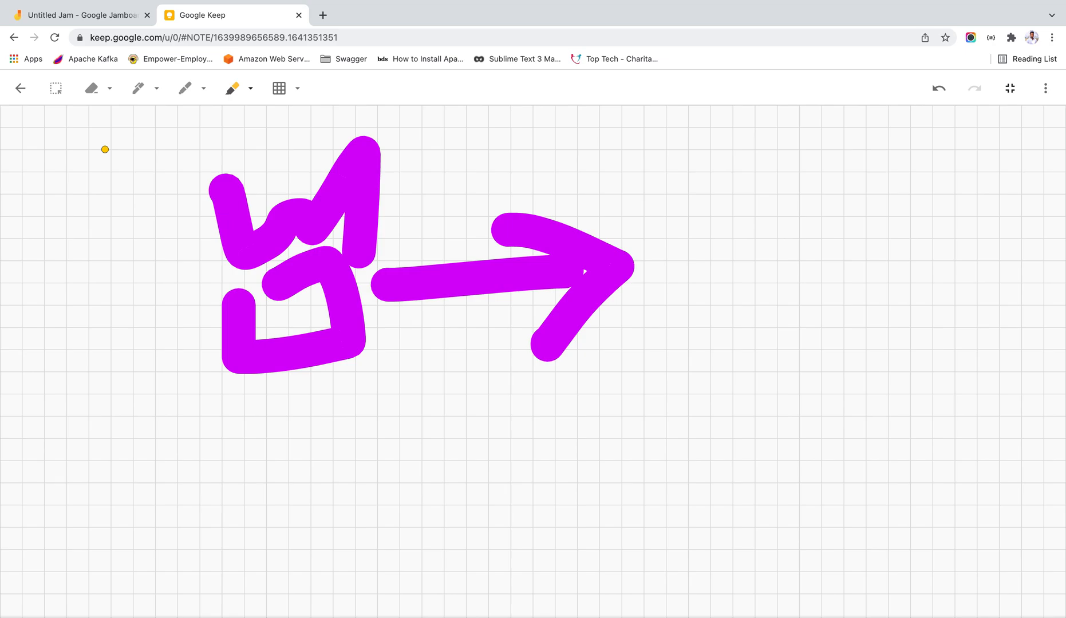
- Erase the purple shapes and the arrow from the drawing
left_click(100, 100)
mouse_move(217, 326)
left_mouse_down()
mouse_move(326, 269)
mouse_move(425, 176)
left_mouse_up()
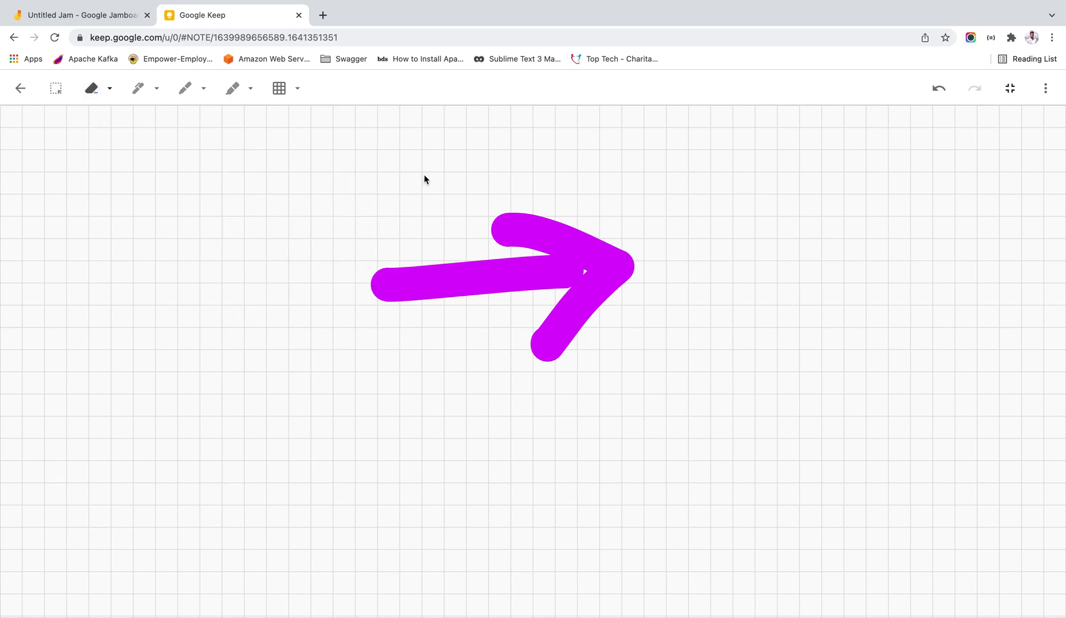
left_click_drag(574, 297, 343, 324)
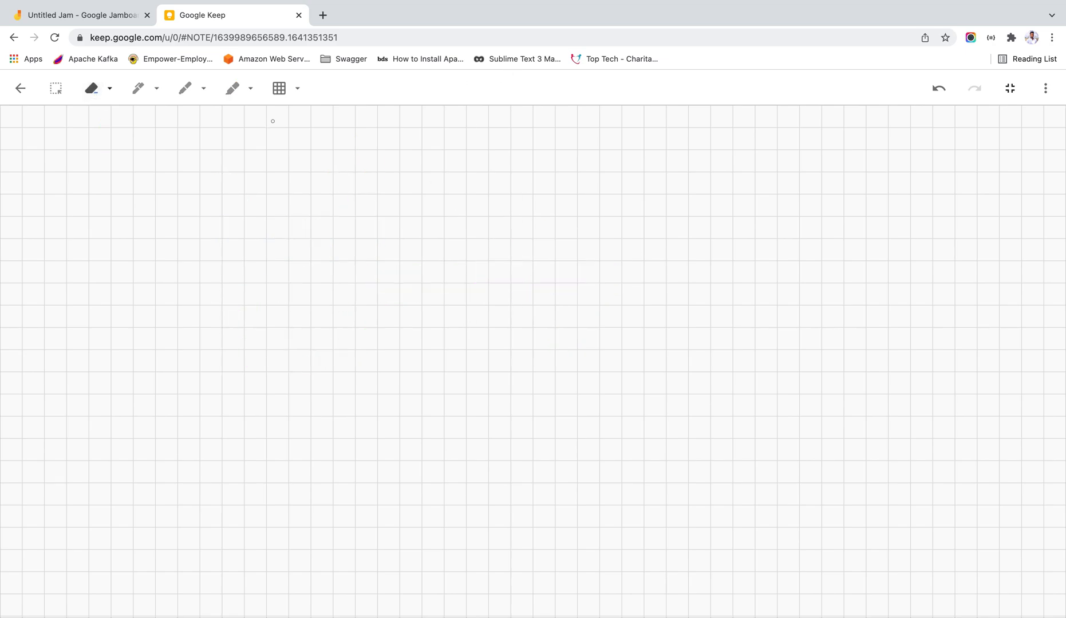
- Remove the grid from the drawing by setting its background to None
left_click(297, 89)
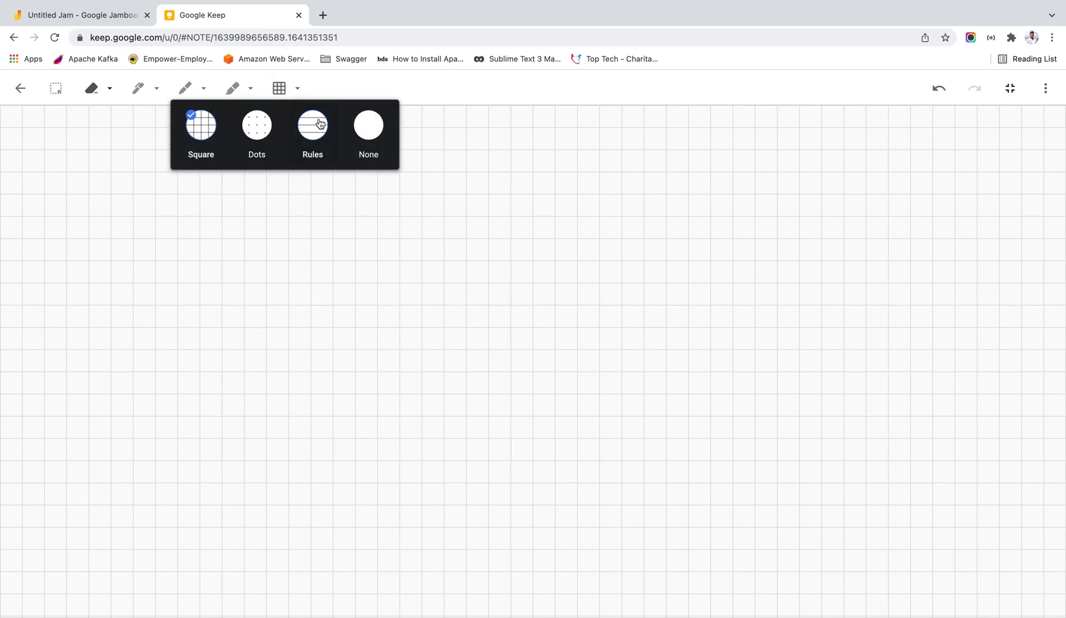
left_click(376, 124)
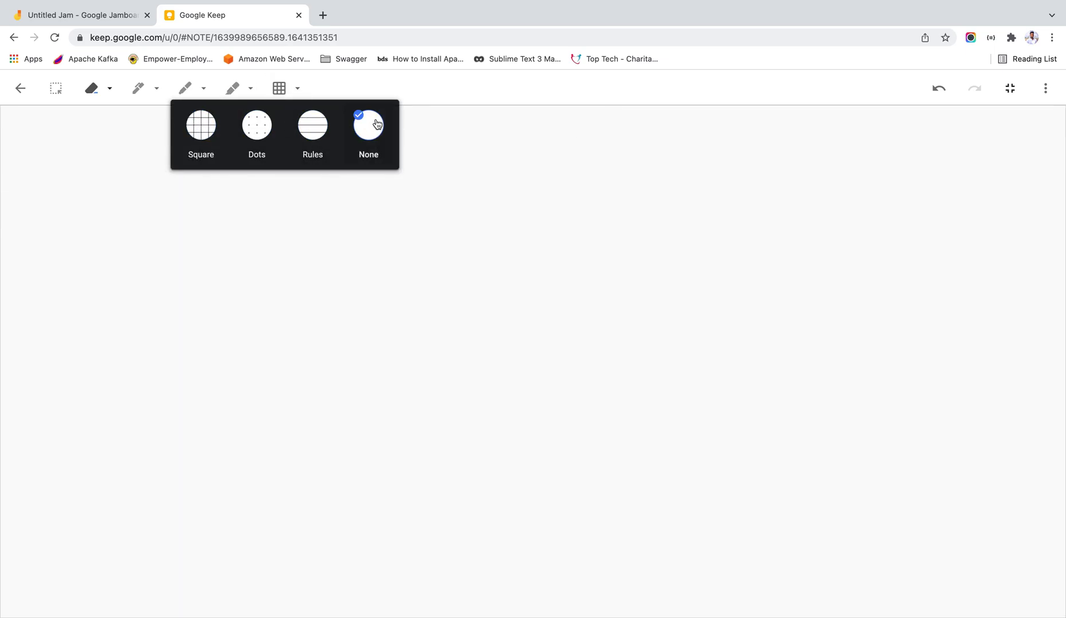
left_click(309, 215)
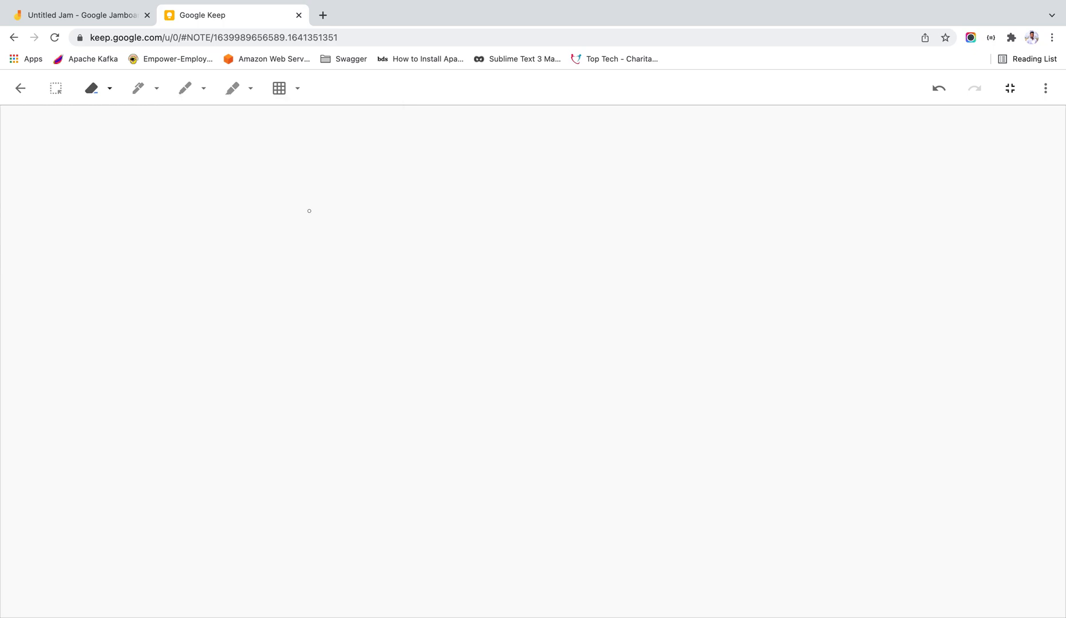
- Sketch an eye, a heart and a loose zigzag line with the black pen at its thinnest size
left_click(159, 90)
left_click(58, 150)
left_click_drag(339, 298, 525, 246)
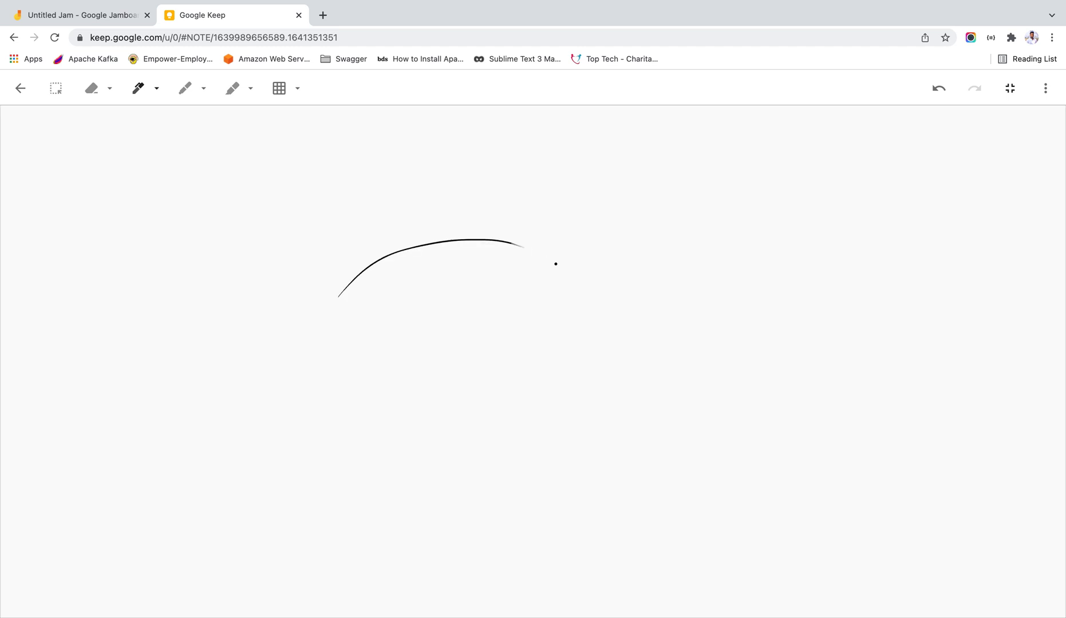
left_click_drag(487, 309, 537, 251)
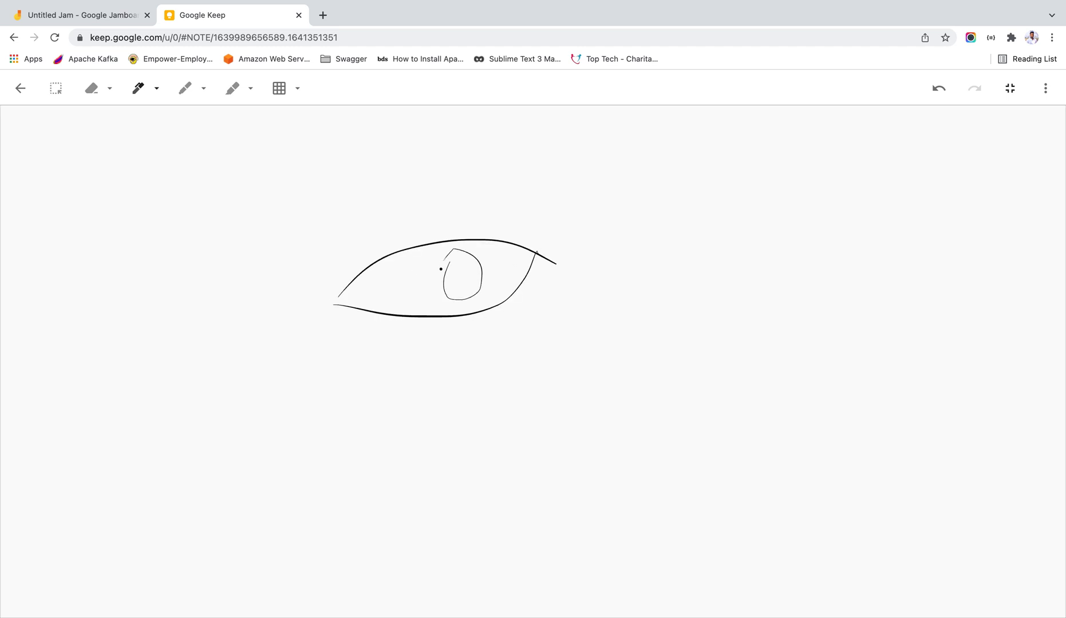
left_click_drag(608, 324, 760, 314)
mouse_move(622, 379)
left_mouse_down()
mouse_move(625, 488)
mouse_move(616, 498)
left_mouse_up()
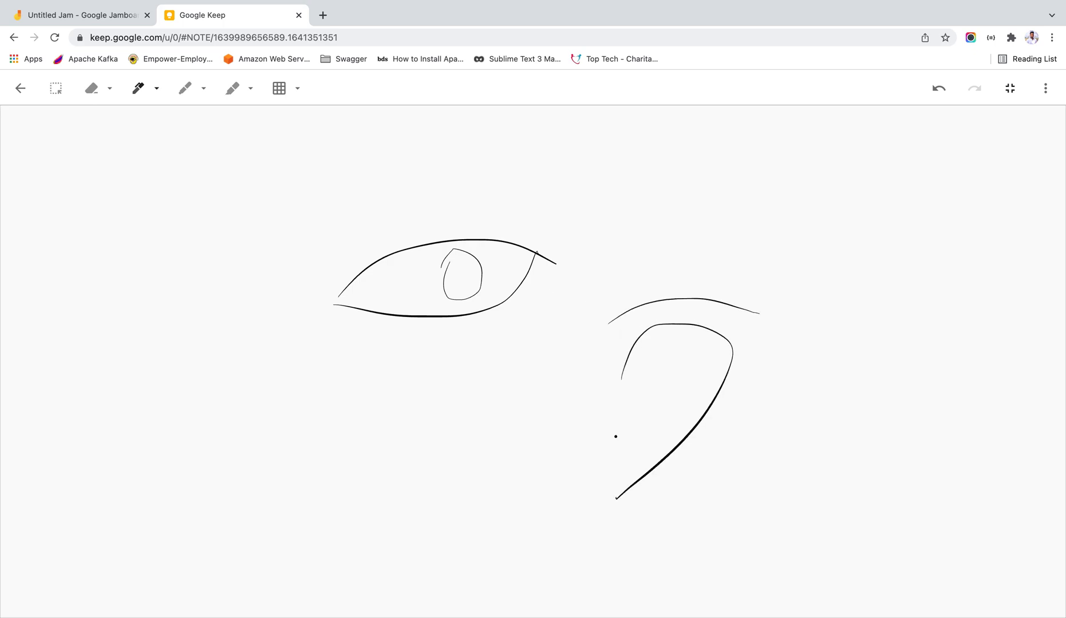
mouse_move(621, 375)
left_mouse_down()
mouse_move(519, 464)
mouse_move(606, 511)
left_mouse_up()
mouse_move(369, 231)
left_mouse_down()
mouse_move(424, 383)
mouse_move(647, 223)
mouse_move(505, 268)
left_mouse_up()
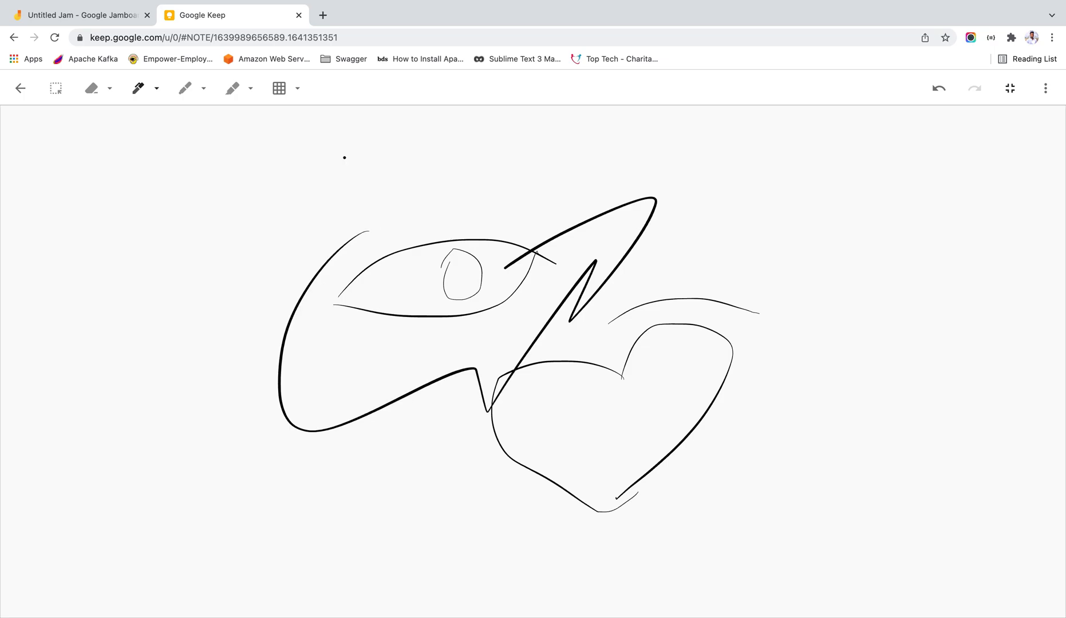
- Apply the Dots grid to the drawing and erase all the black pen strokes
left_click(299, 89)
left_click(259, 131)
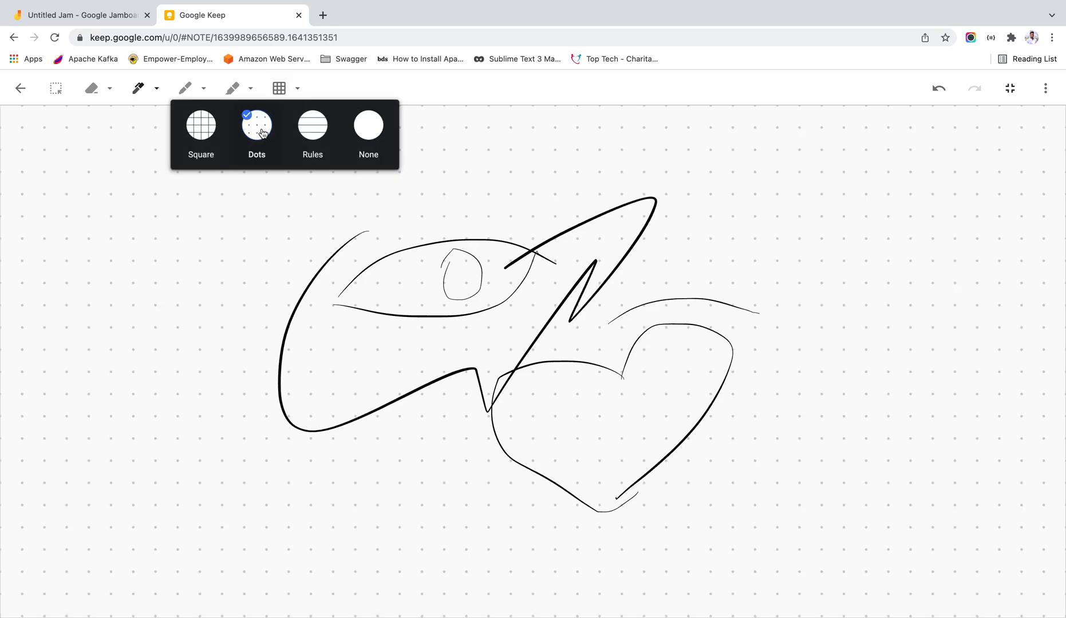
left_click(346, 208)
left_click(91, 89)
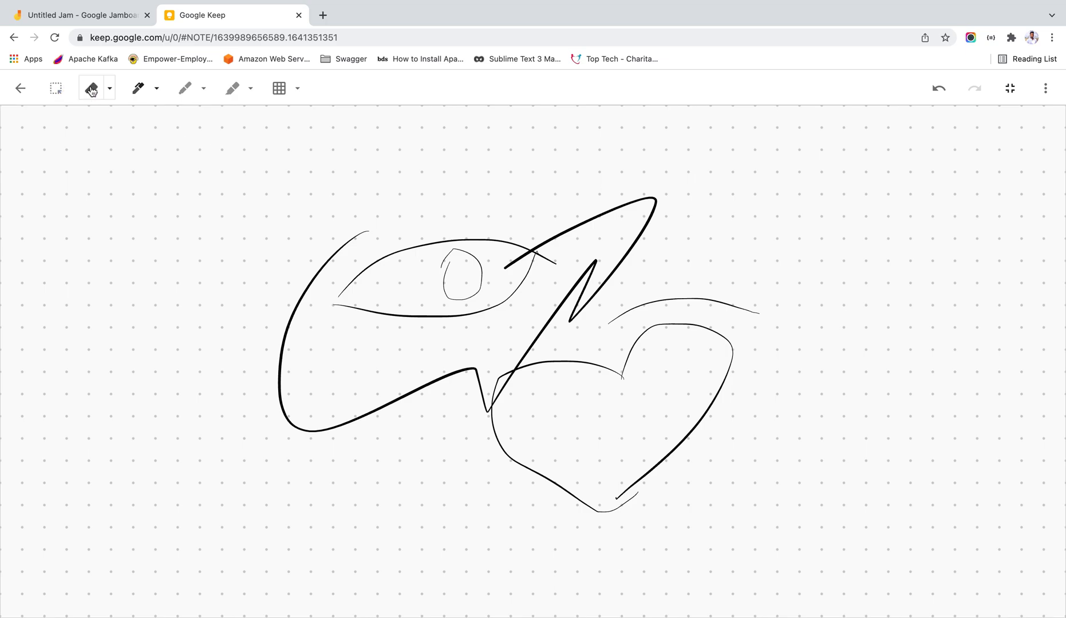
mouse_move(401, 286)
left_mouse_down()
mouse_move(386, 477)
mouse_move(726, 448)
mouse_move(702, 270)
left_mouse_up()
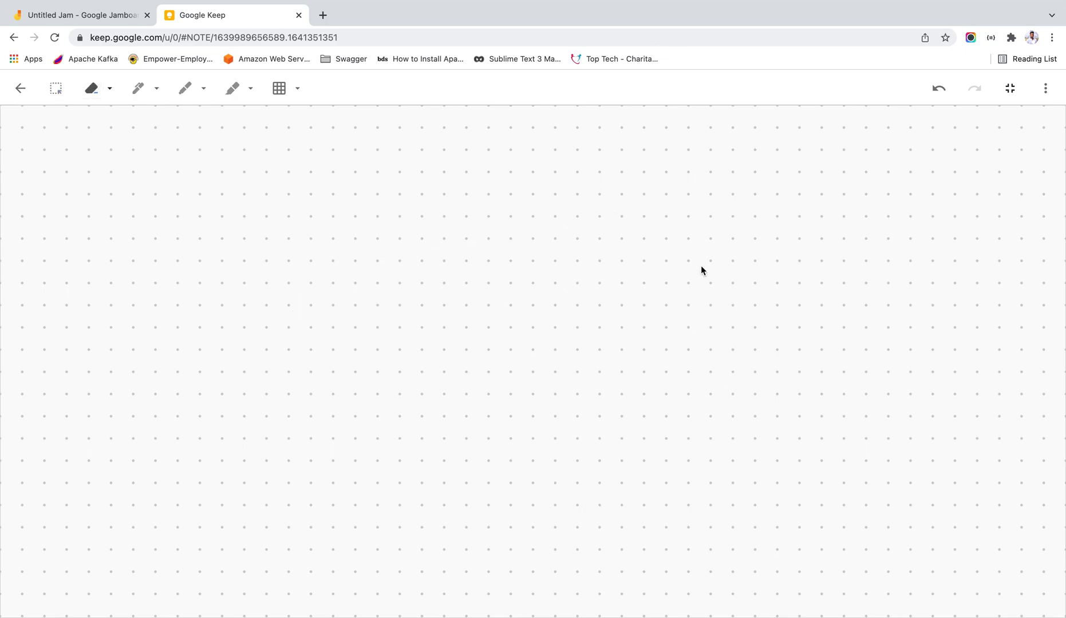
left_click(295, 89)
left_click(652, 203)
left_click(1045, 90)
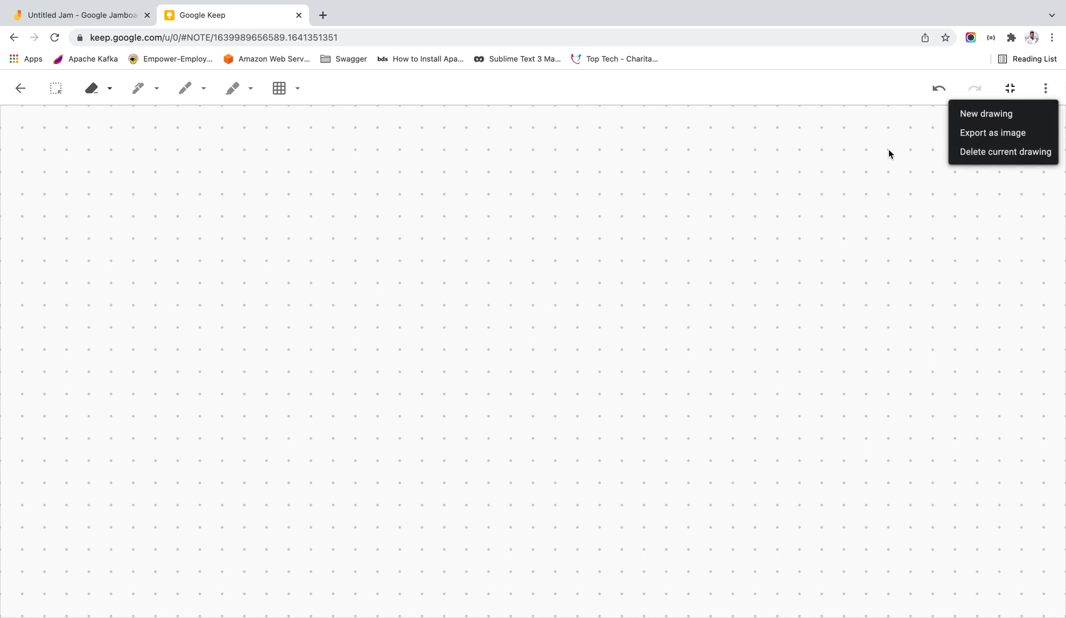
left_click(697, 169)
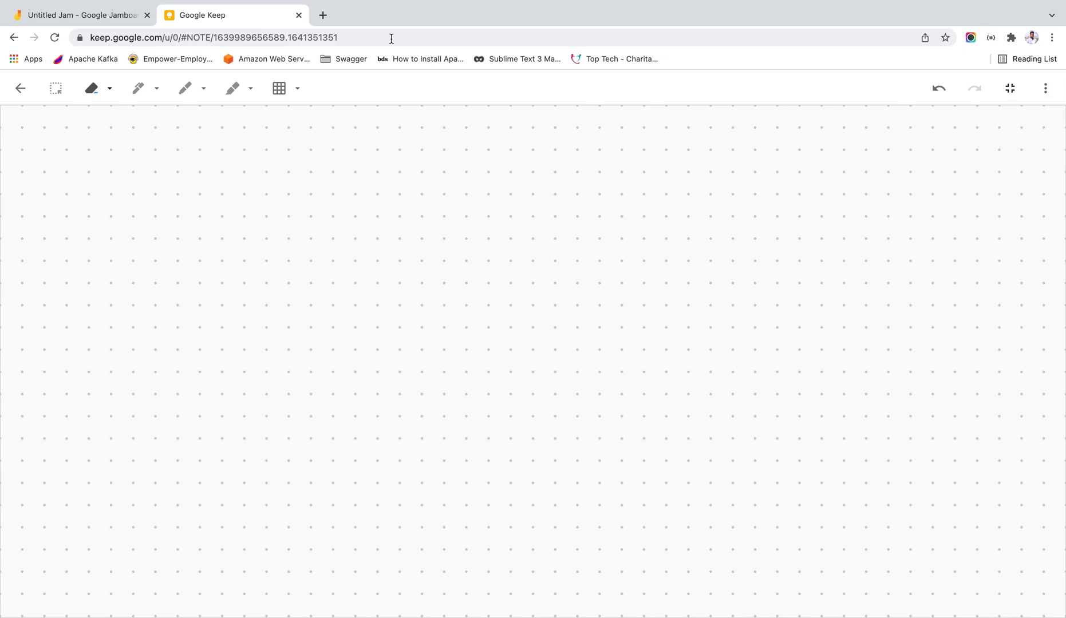
- Close Google Keep, leaving the site despite unsaved changes, and switch to the Untitled Jam in Google Jamboard
left_click(299, 16)
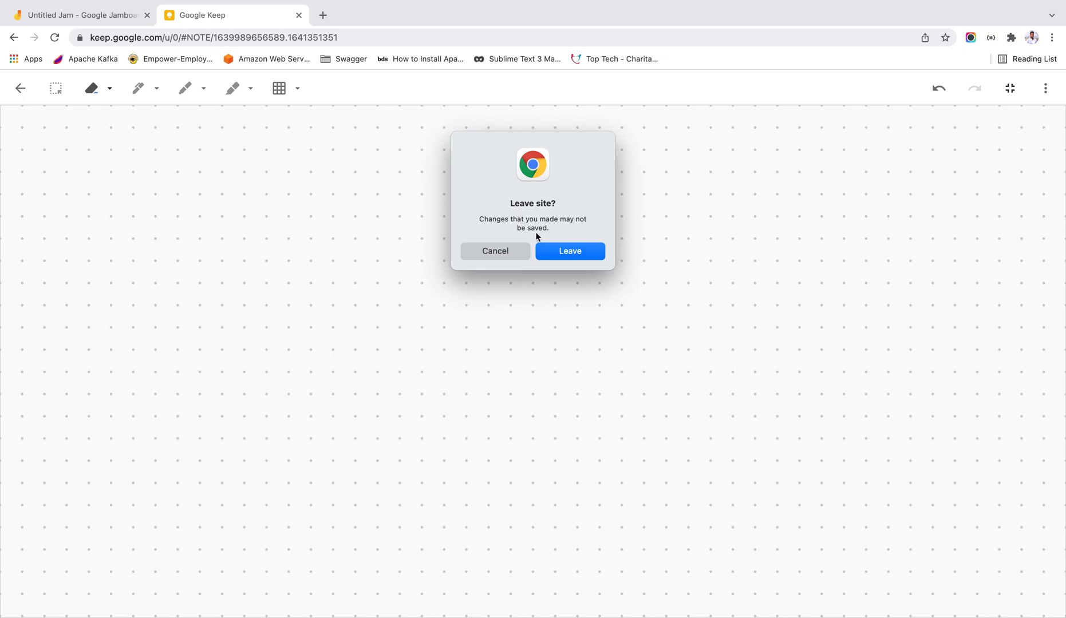
left_click(555, 251)
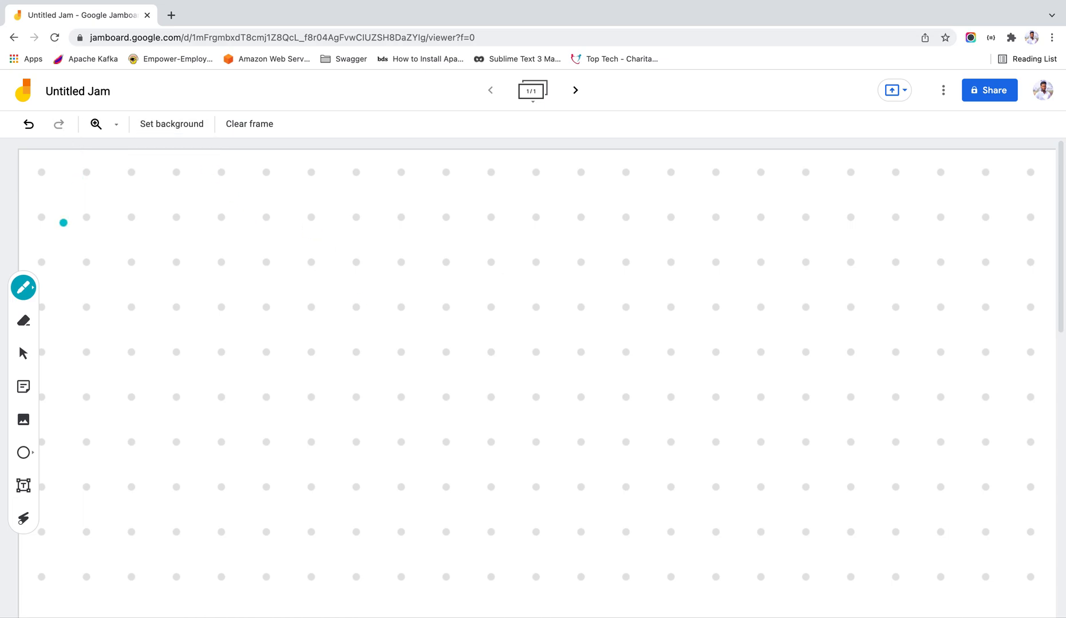
left_click(25, 289)
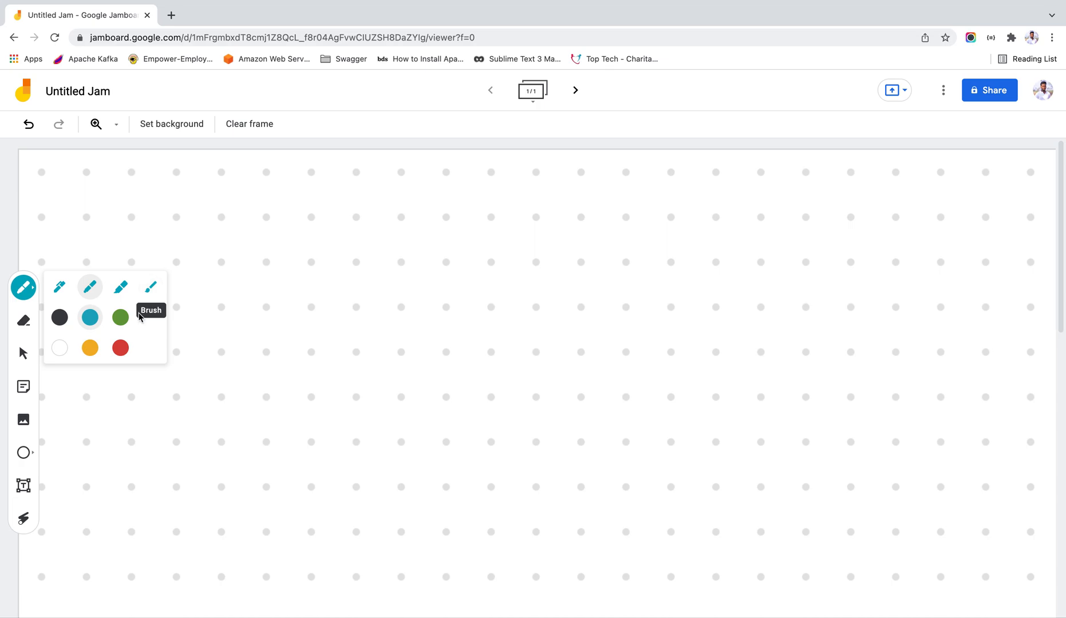
left_click(31, 325)
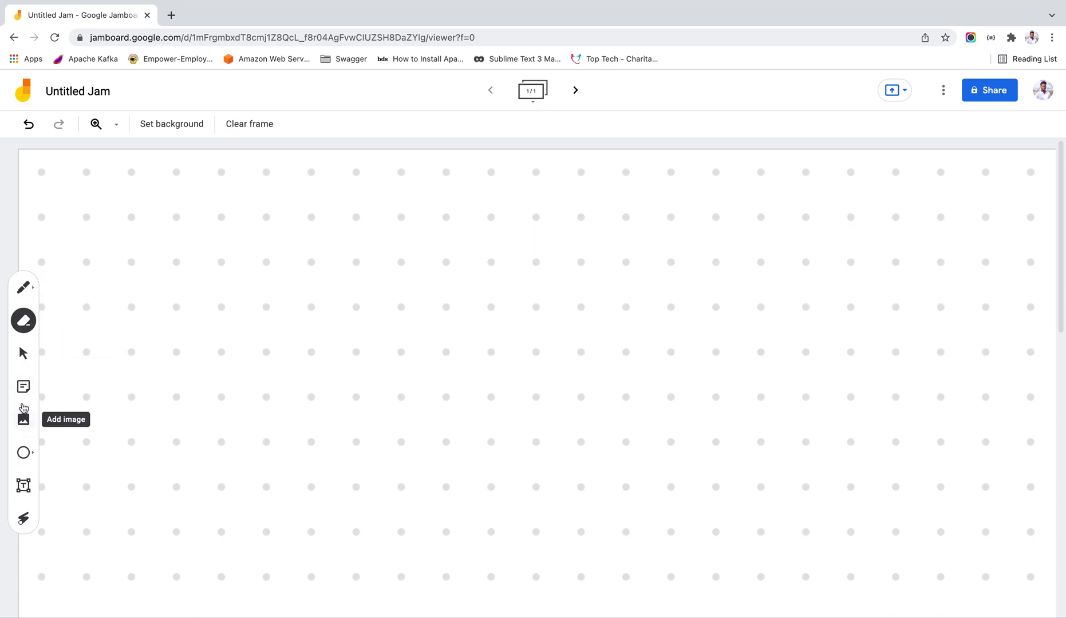
- Add a text box containing "Hi9" to the jam's frame
left_click(23, 486)
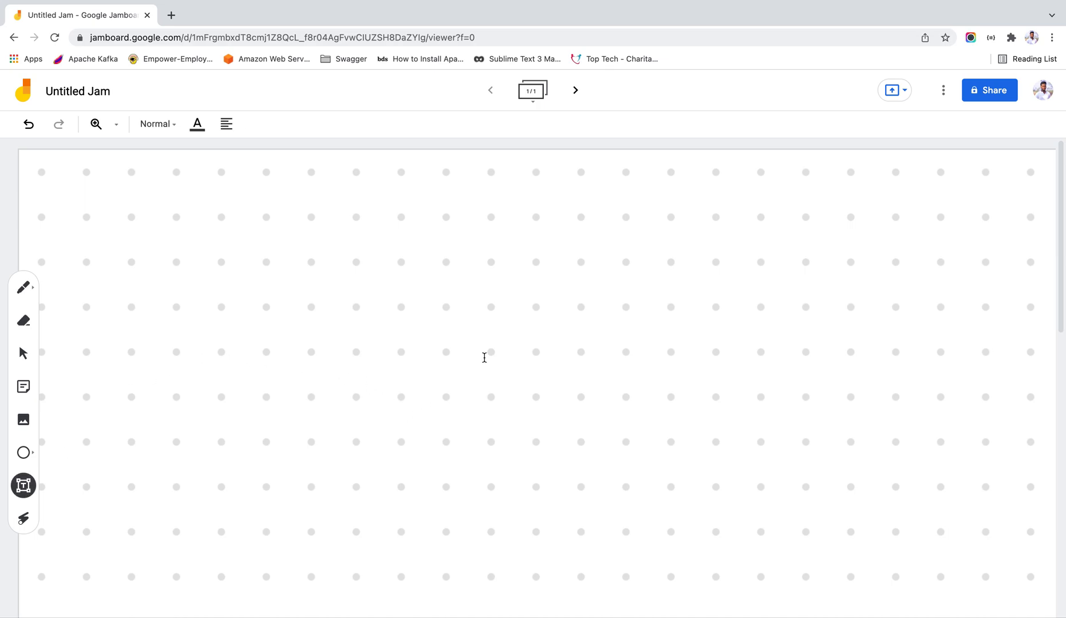
left_click(465, 377)
type("Hi9")
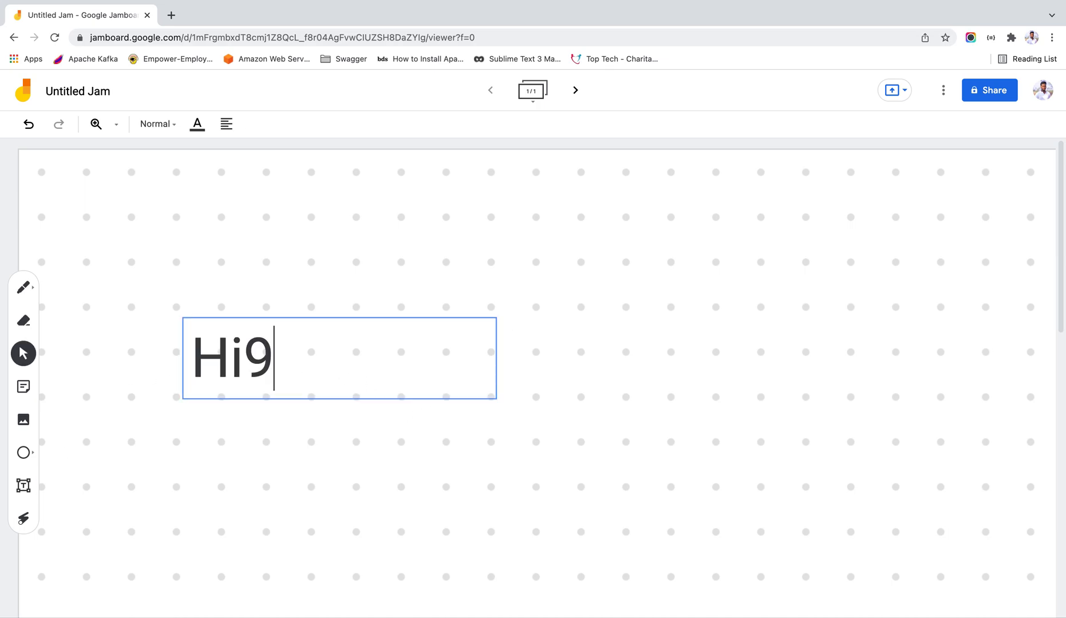
- Change the text box's content to "Hi Text" and finish editing it
key("BackSpace")
key("BackSpace")
type("i Text")
left_click(538, 421)
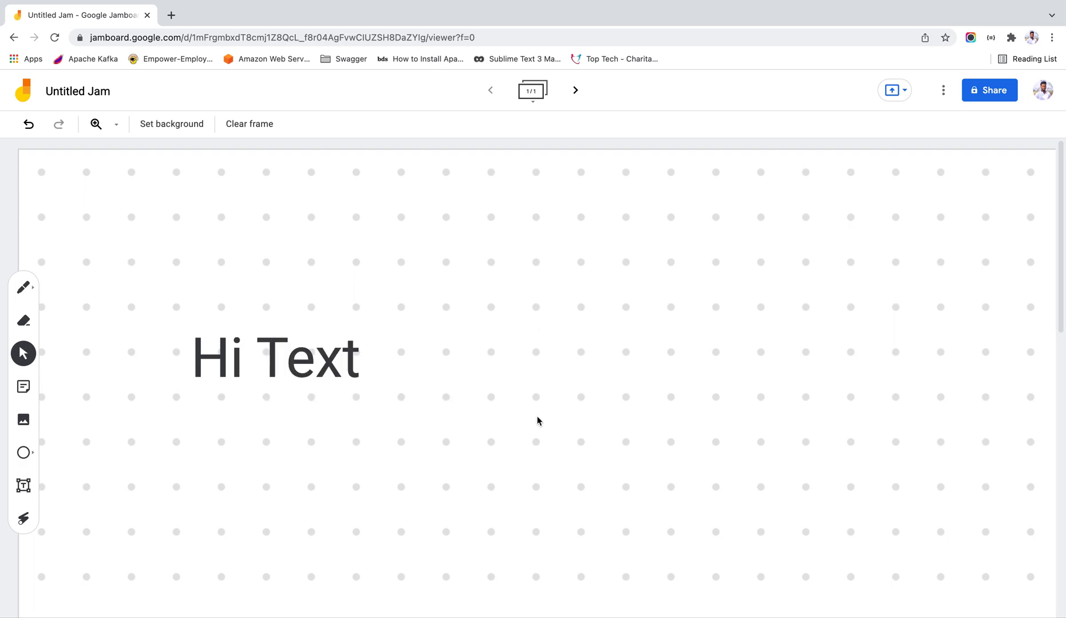
- Trace a laser stroke below the "Hi Text" box and clear the whole frame
left_click(24, 518)
left_click_drag(271, 495, 605, 399)
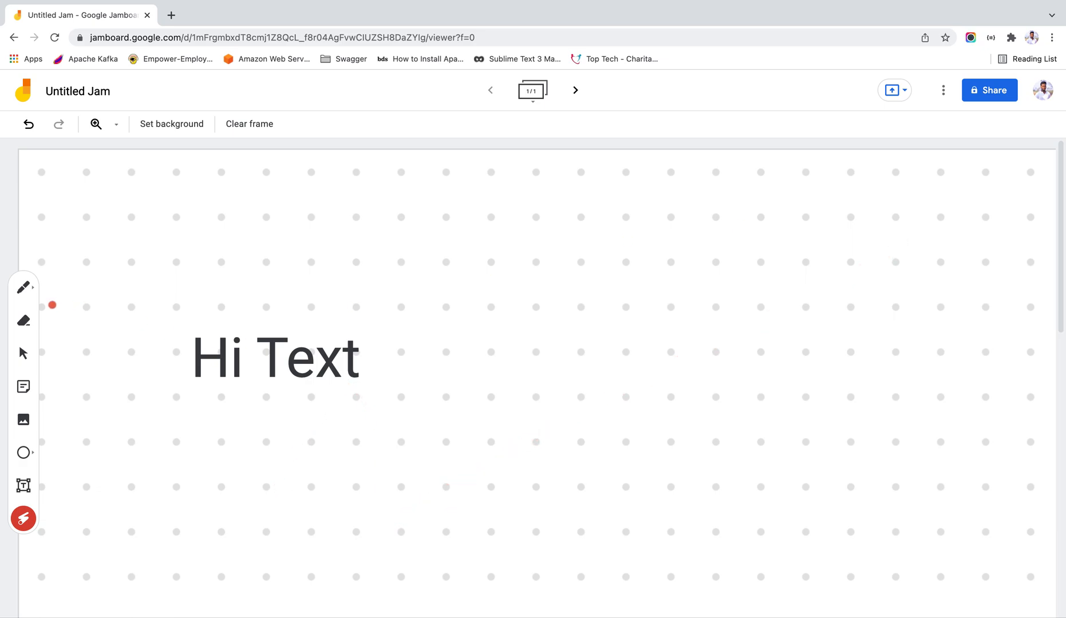
left_click(248, 127)
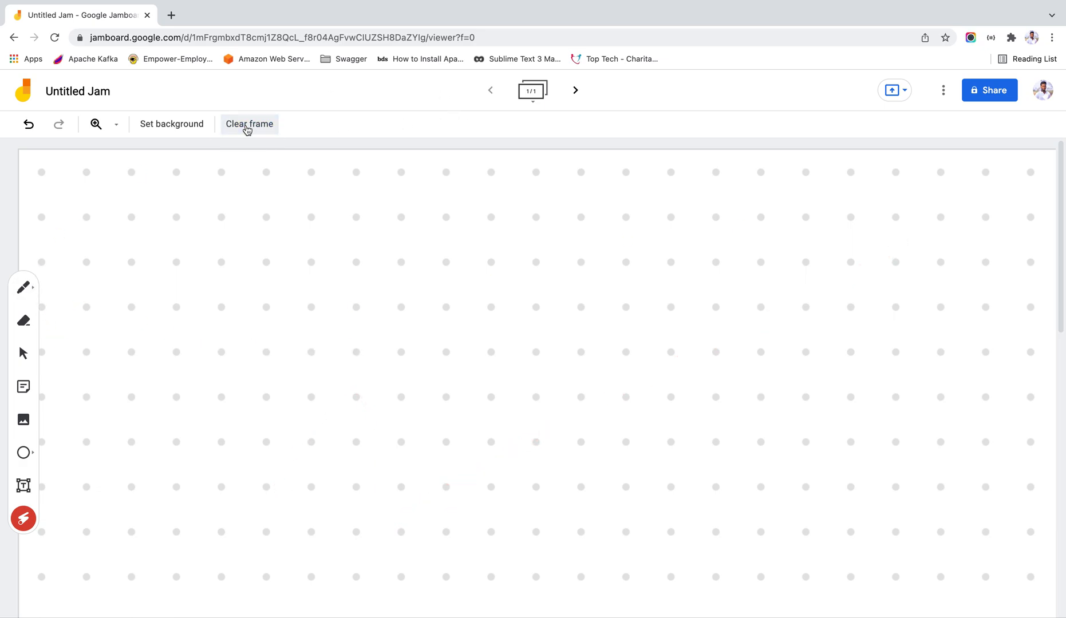
- Try the solid blue background on the frame and return it to the dotted background
left_click(179, 132)
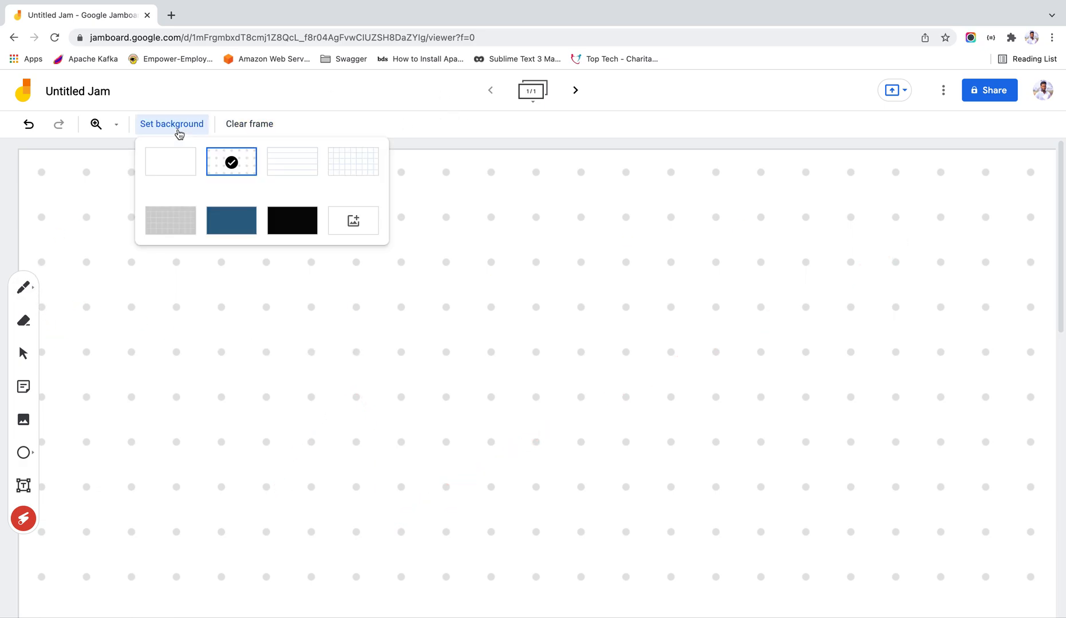
left_click(239, 220)
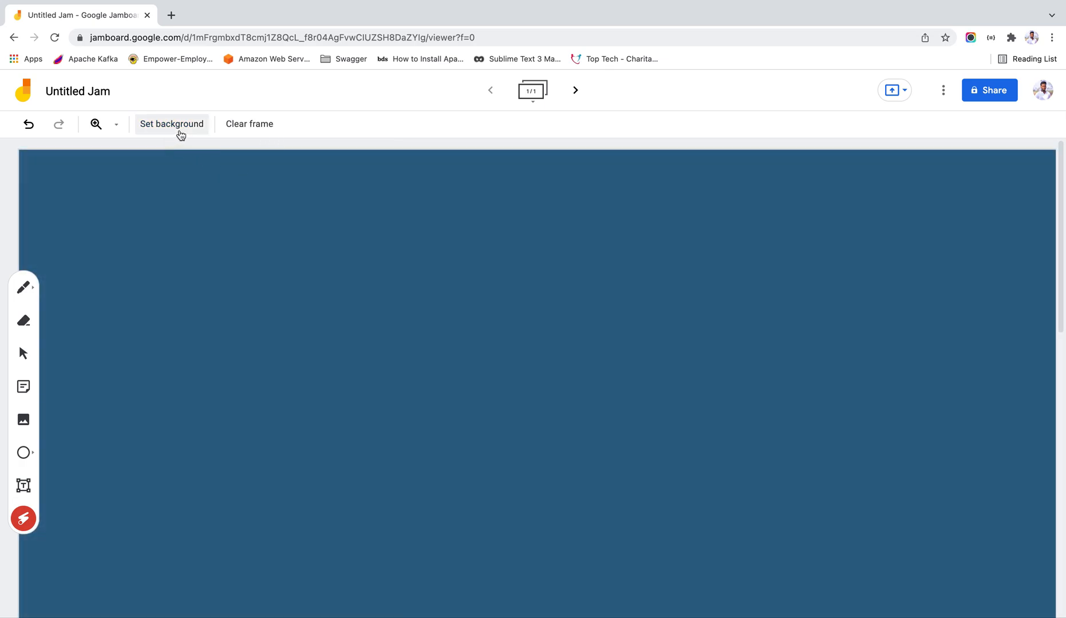
left_click(179, 133)
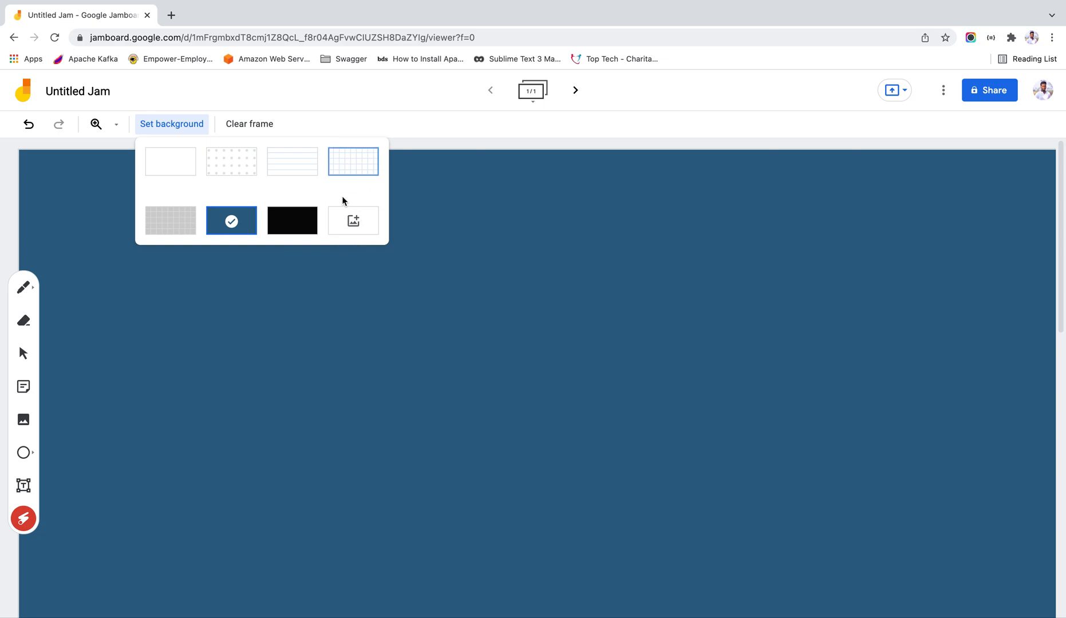
left_click(345, 240)
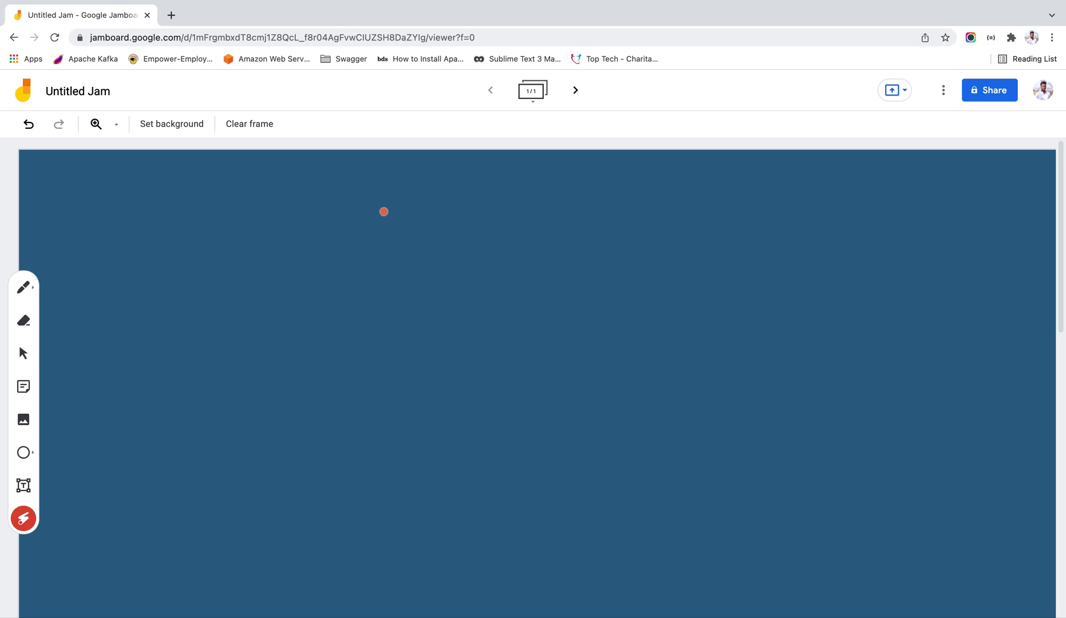
left_click(176, 123)
left_click(240, 172)
- Try the lined background on the empty frame and switch back to the dotted one
left_click(188, 133)
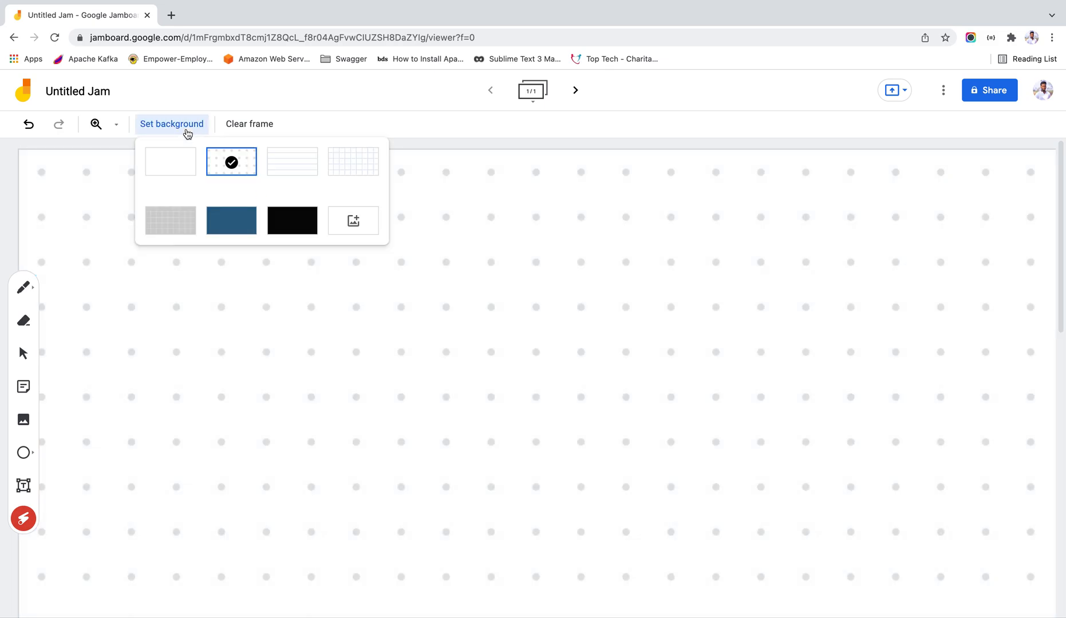
left_click(294, 164)
left_click(189, 128)
left_click(231, 162)
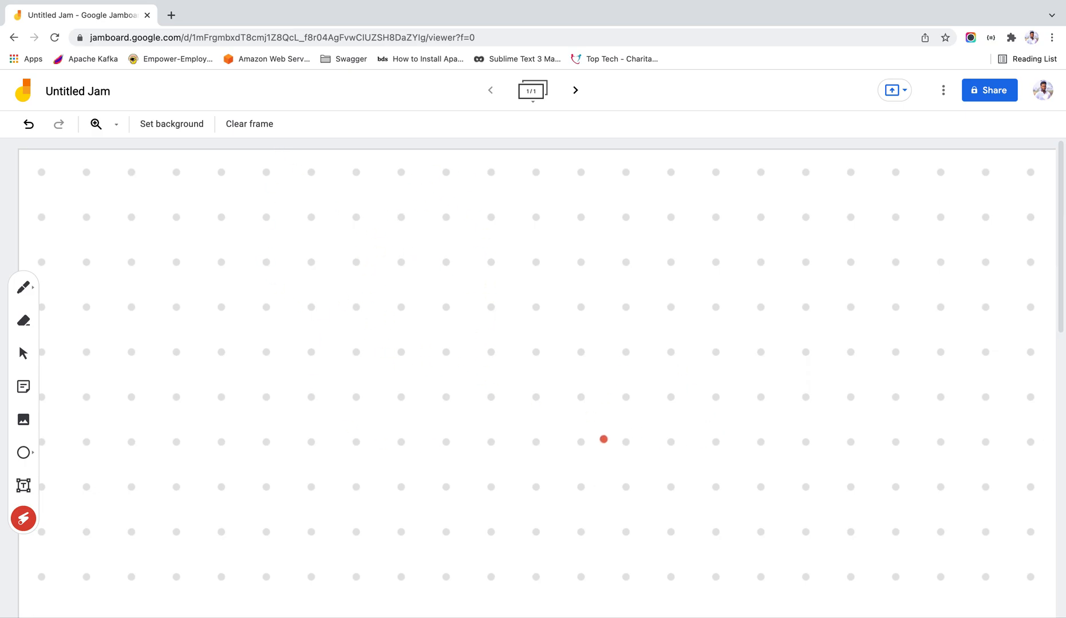
key("ctrl+Left")
key("ctrl+Right")
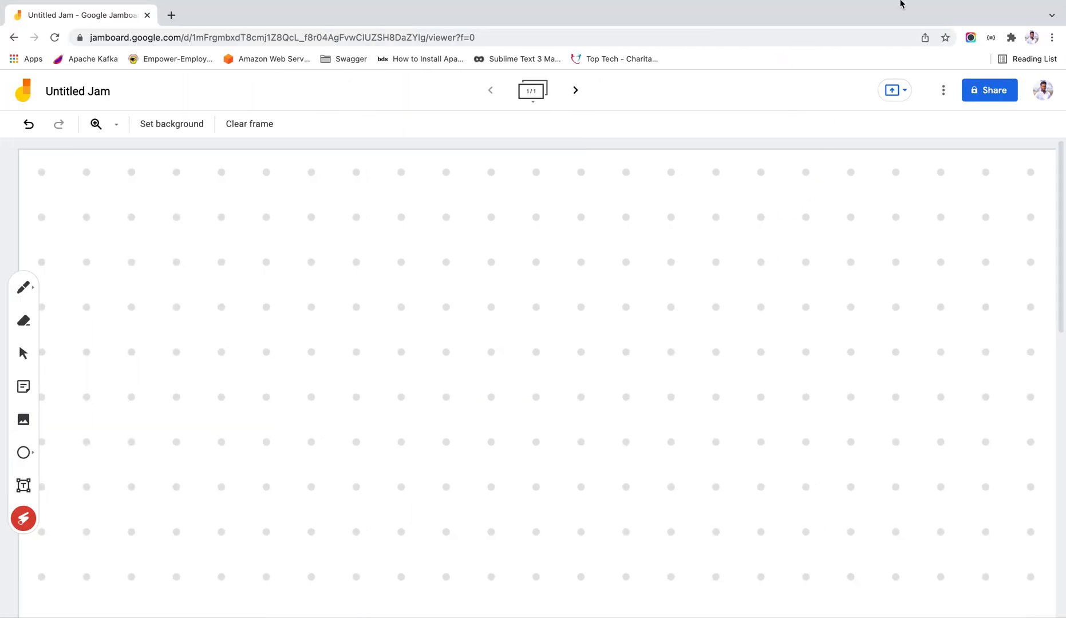